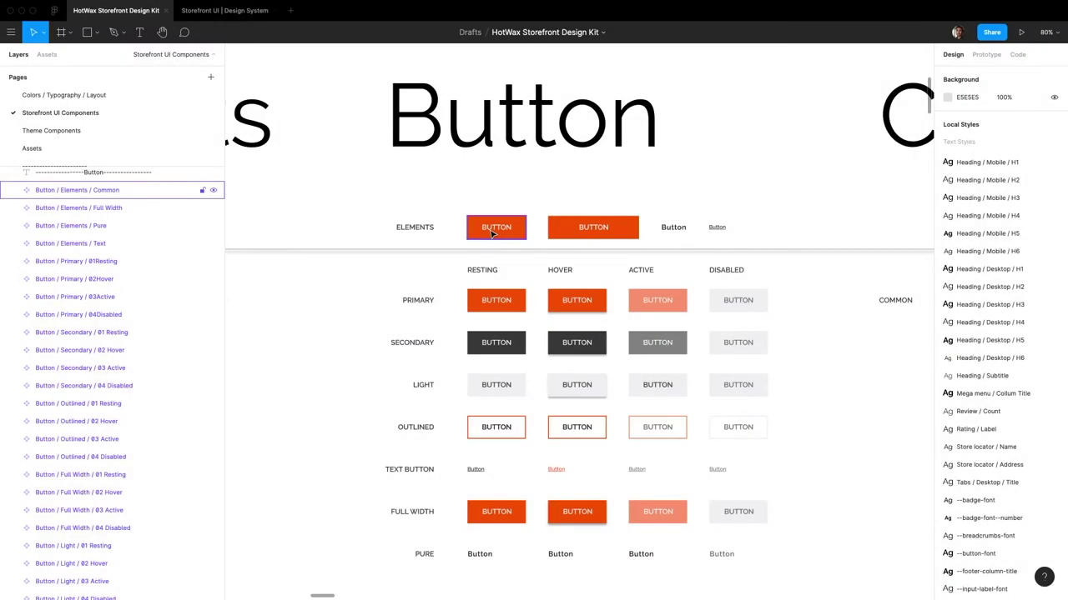
# - Inspect the large Button heading on the Storefront UI Components page, then clear the selection
pyautogui.click(510, 188)
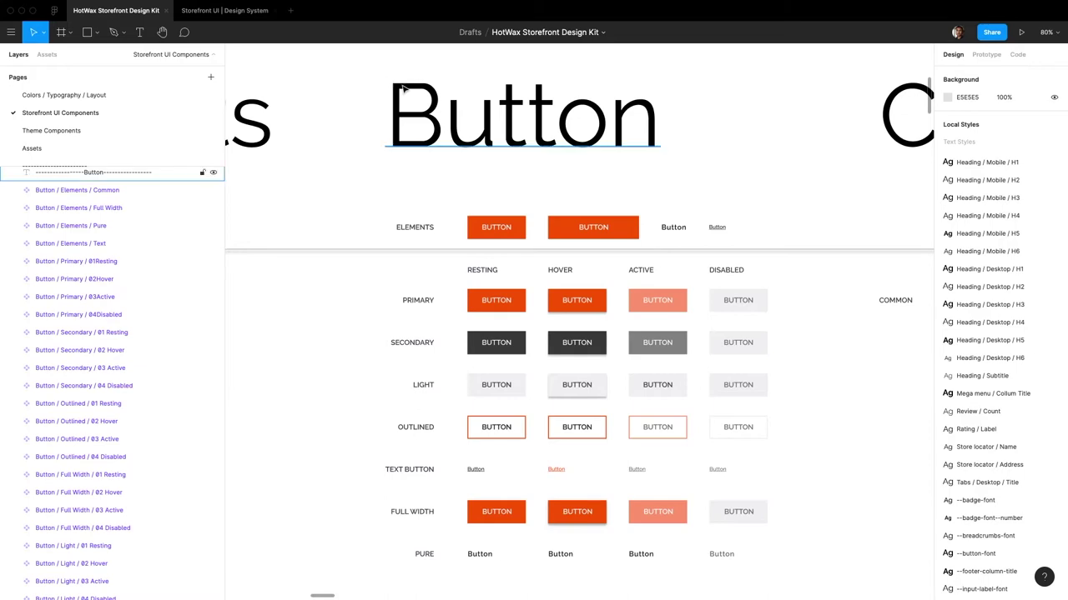
pyautogui.click(517, 127)
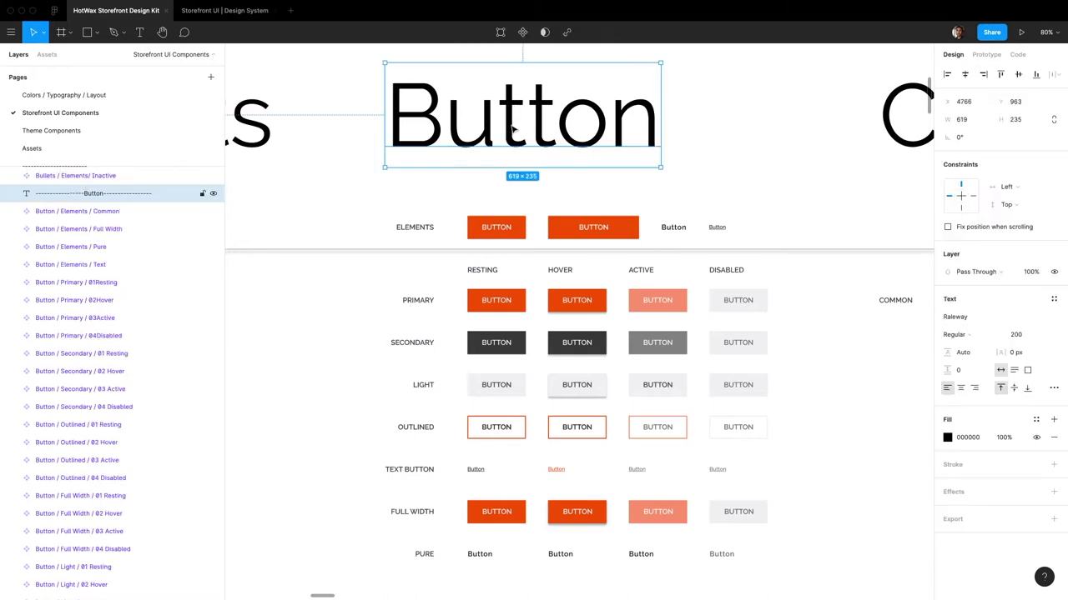
pyautogui.click(748, 177)
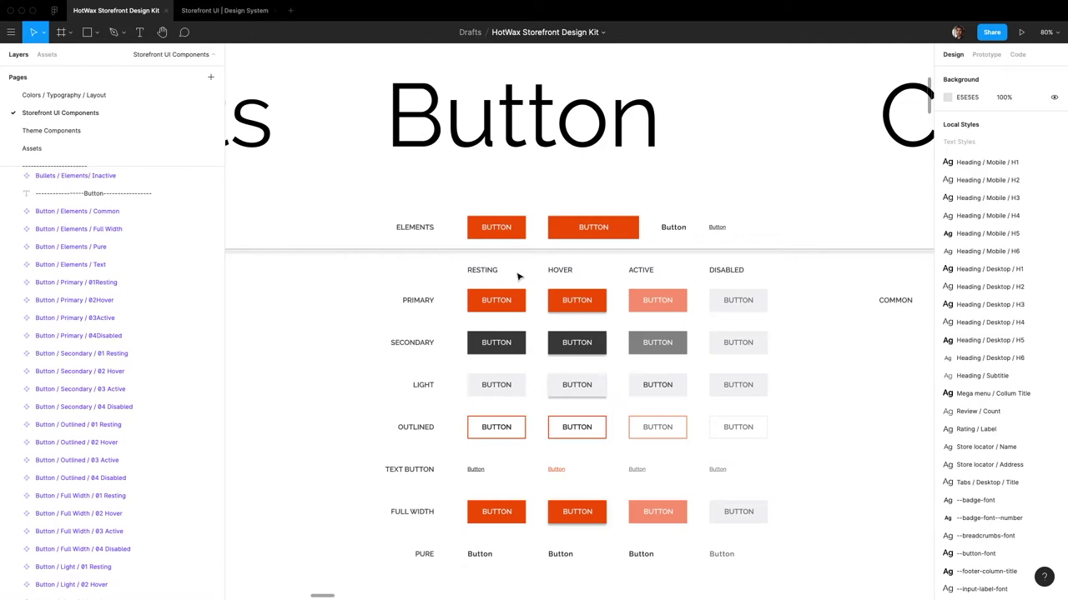
# - Review the Button docs' CSS modifiers and custom property variables, then return to the Figma file
pyautogui.hotkey('ctrl', 'Left')
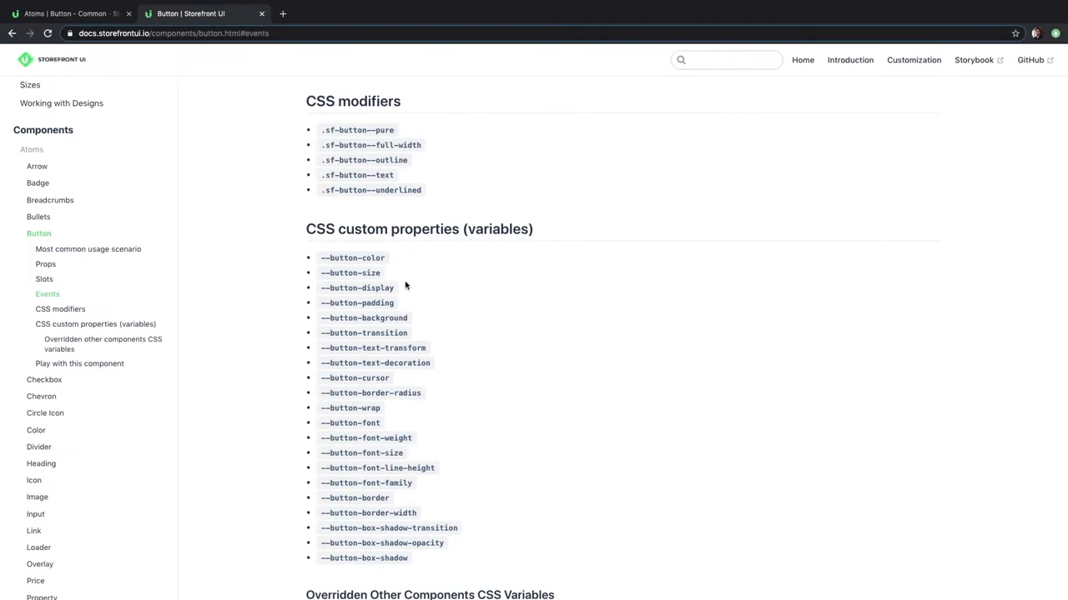
pyautogui.scroll(15, 349, 280)
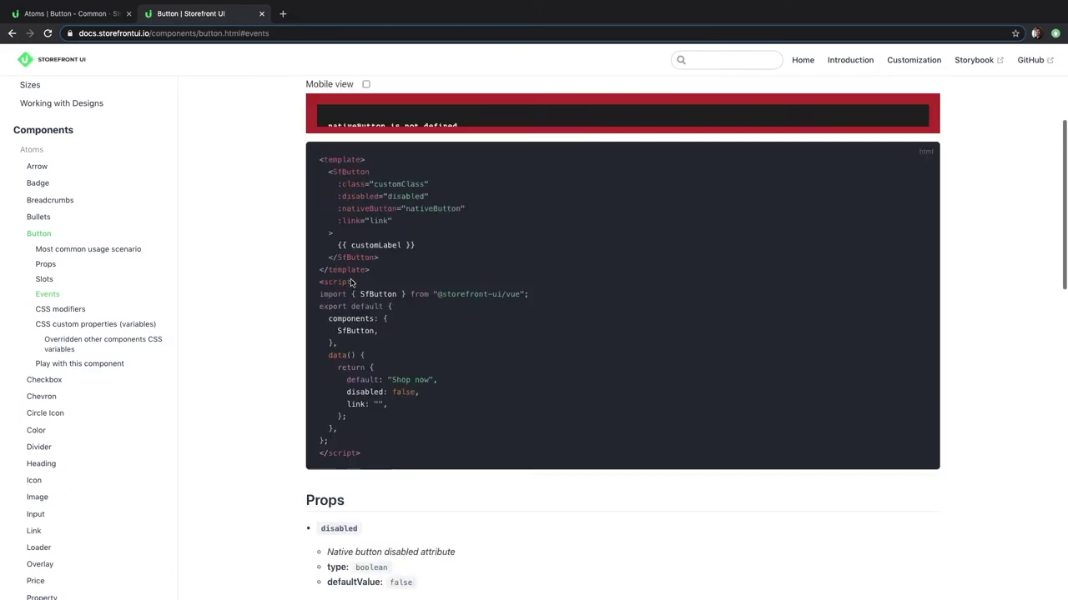
pyautogui.scroll(-20, 350, 283)
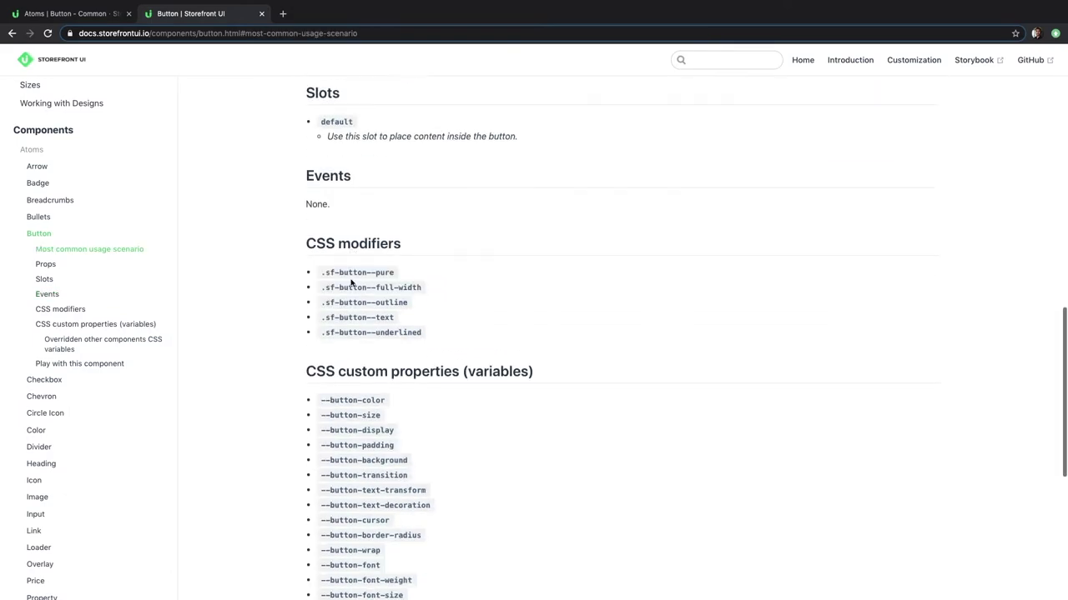
pyautogui.scroll(4, 350, 284)
pyautogui.scroll(-1, 351, 284)
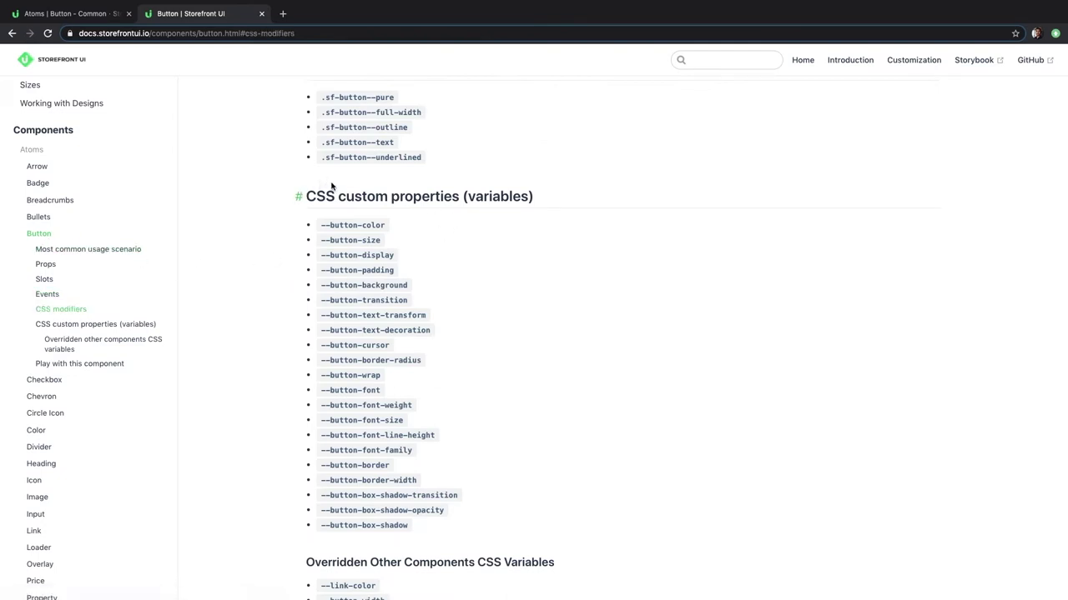
pyautogui.hotkey('ctrl', 'Right')
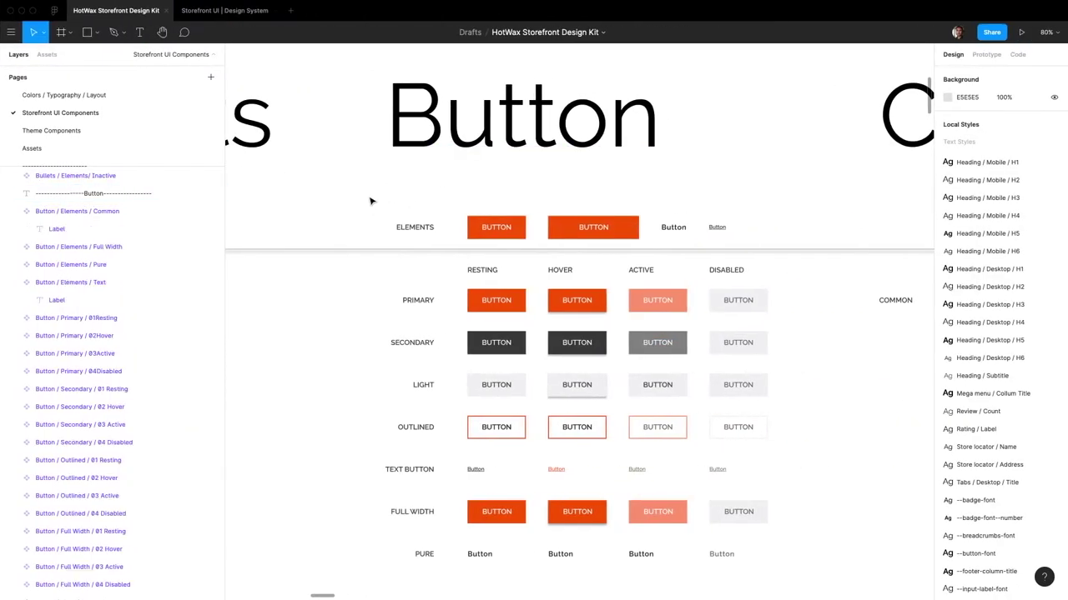
pyautogui.moveTo(367, 196); pyautogui.dragTo(746, 243)
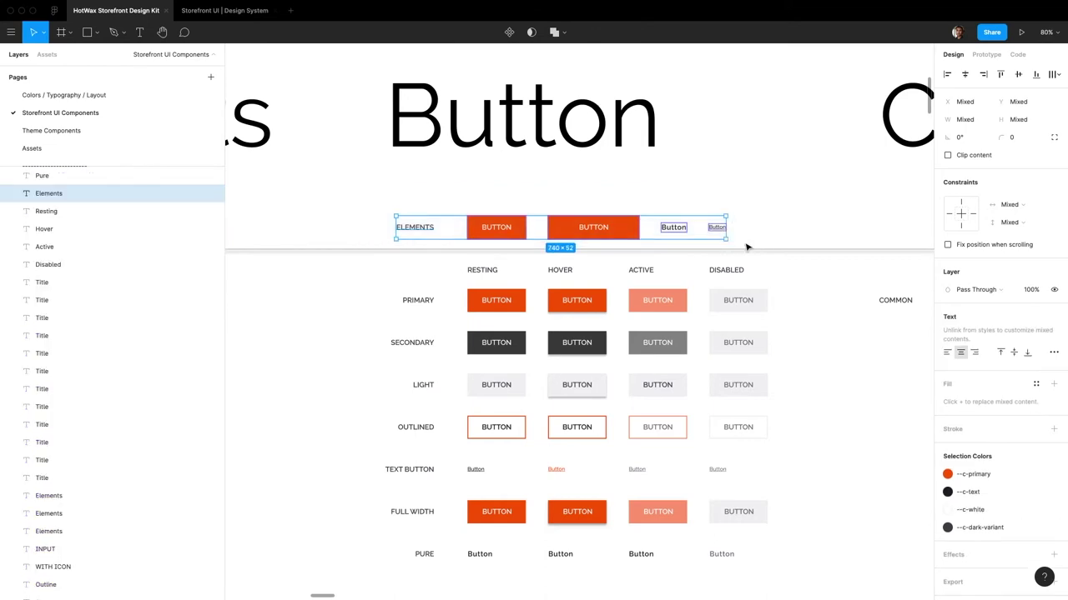
pyautogui.click(379, 226)
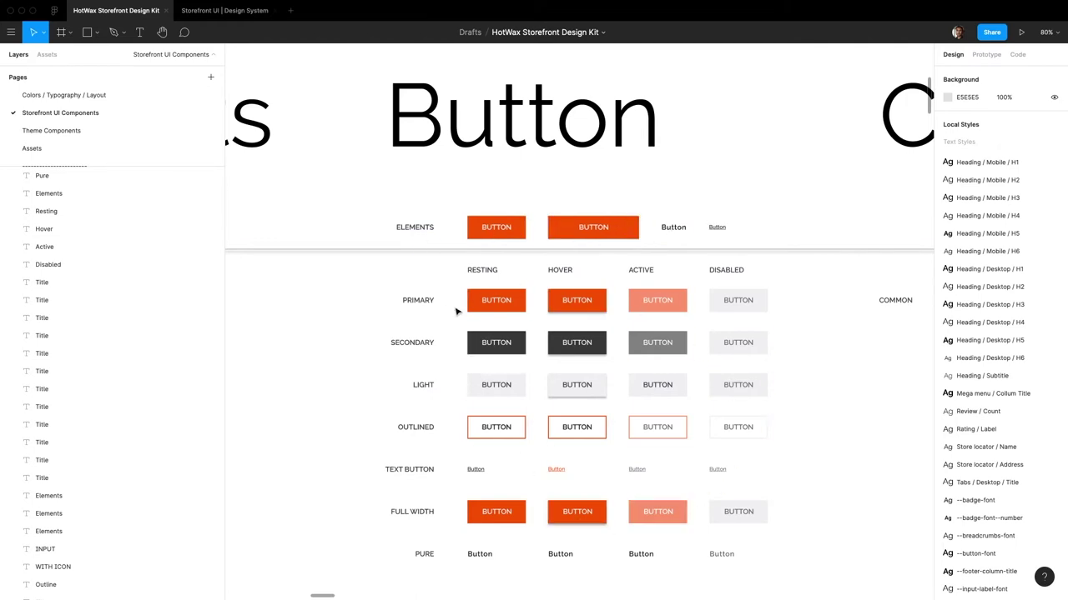
pyautogui.click(512, 306)
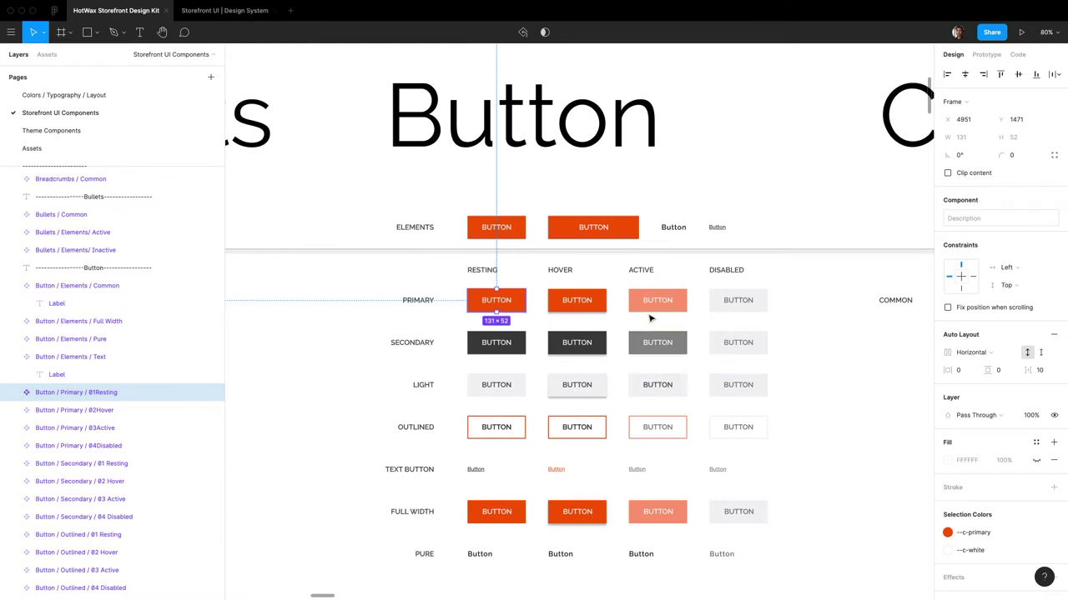
pyautogui.click(499, 229)
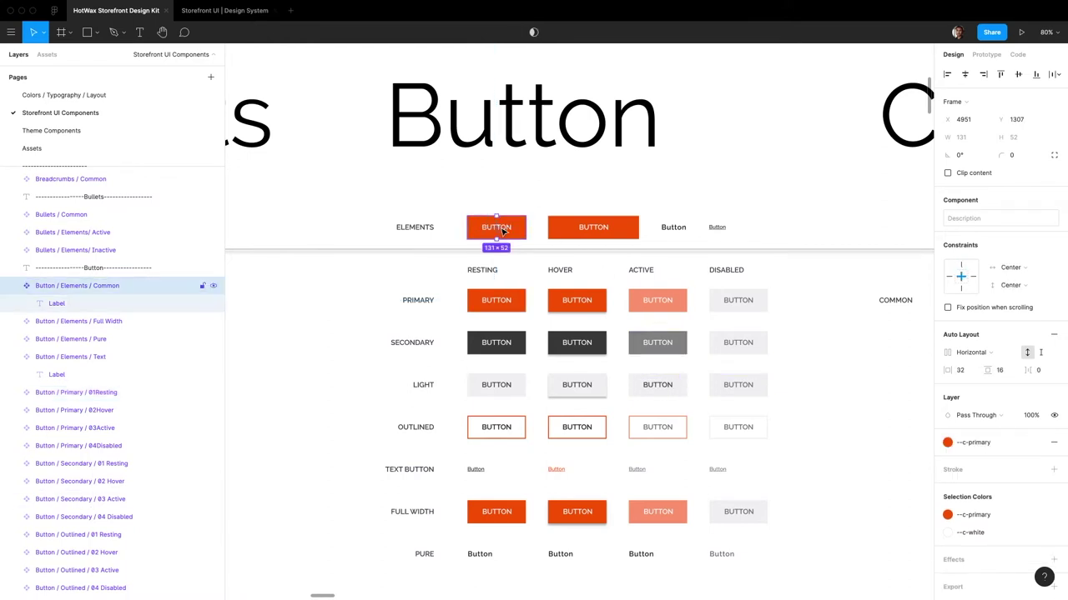
pyautogui.click(590, 233)
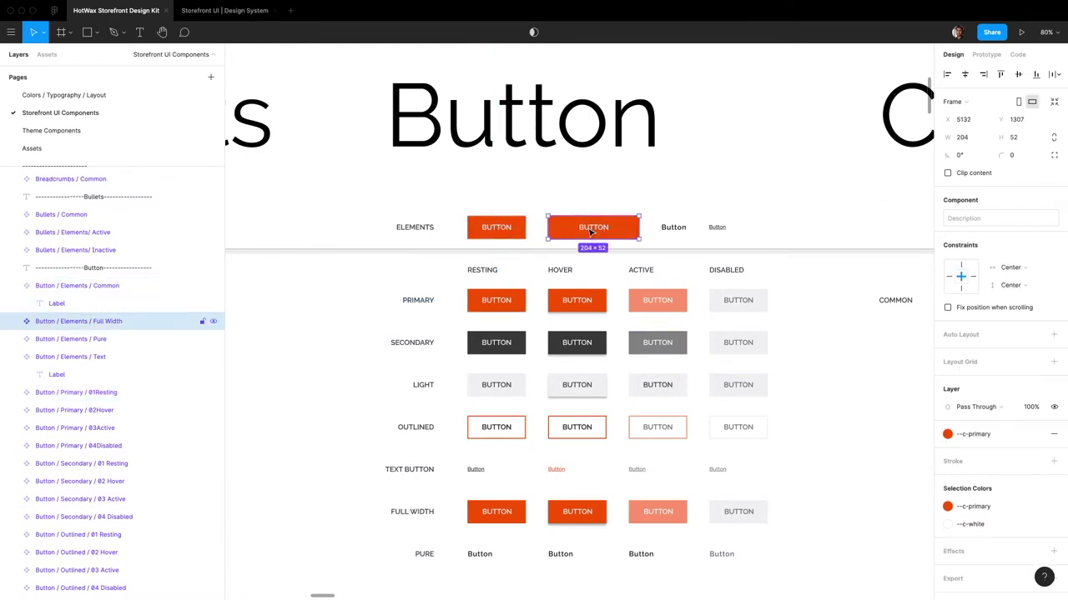
pyautogui.click(675, 233)
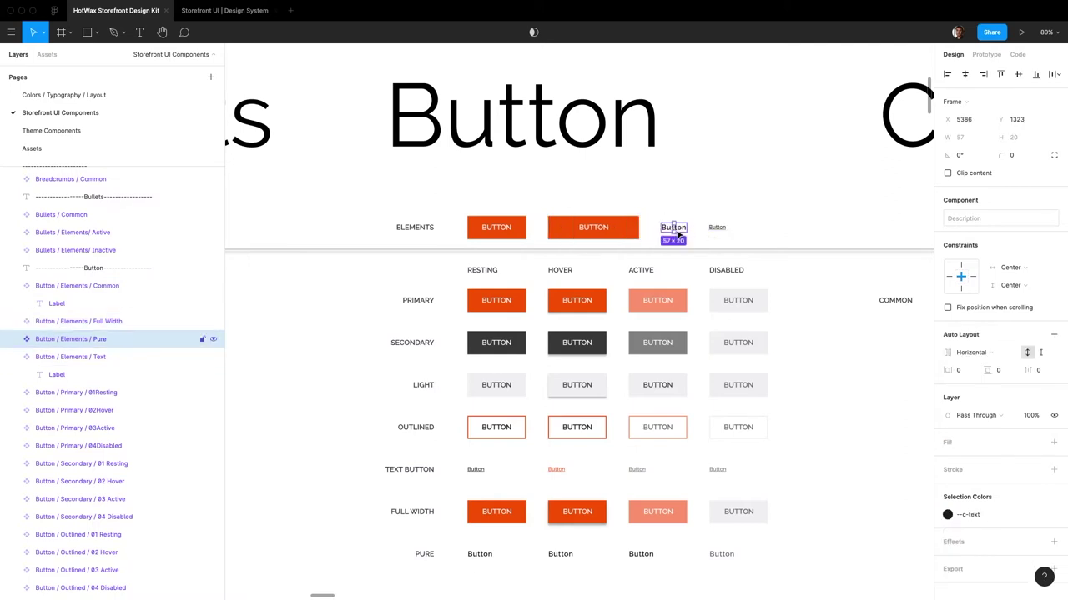
pyautogui.click(719, 230)
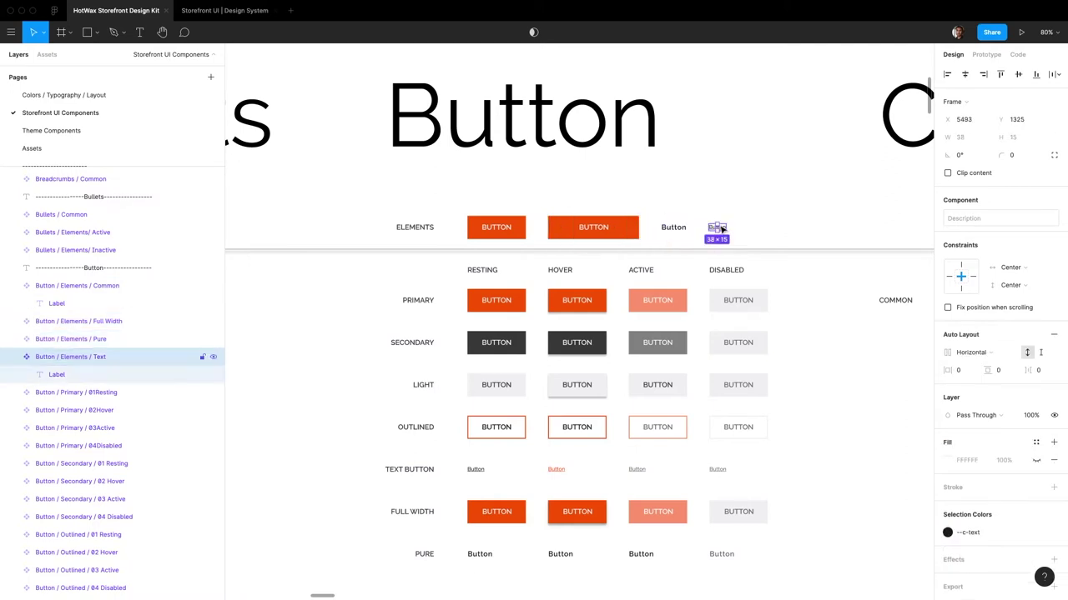
pyautogui.click(674, 229)
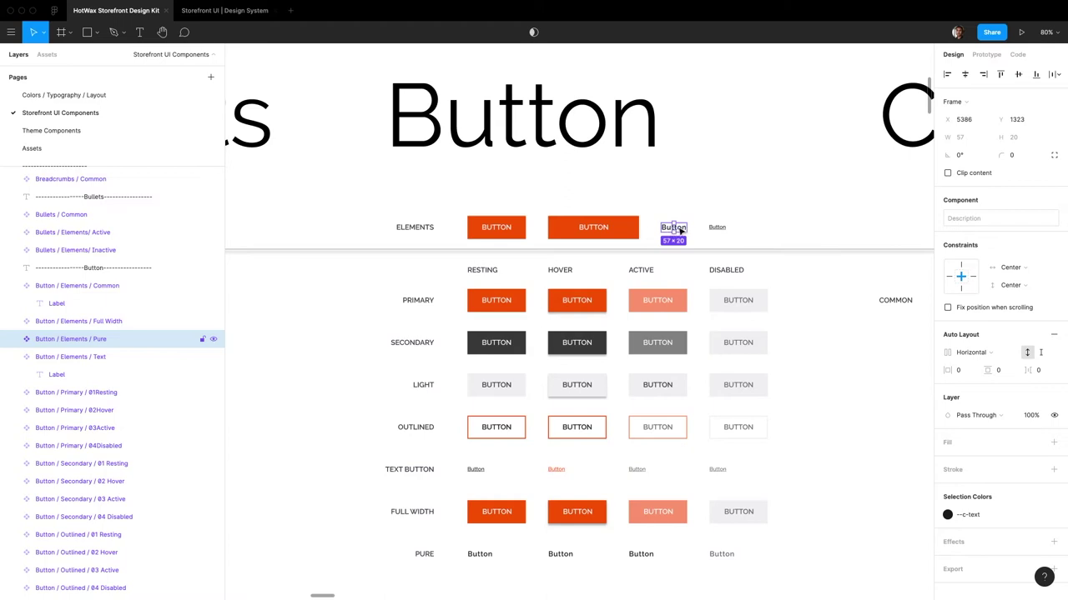
pyautogui.click(690, 233)
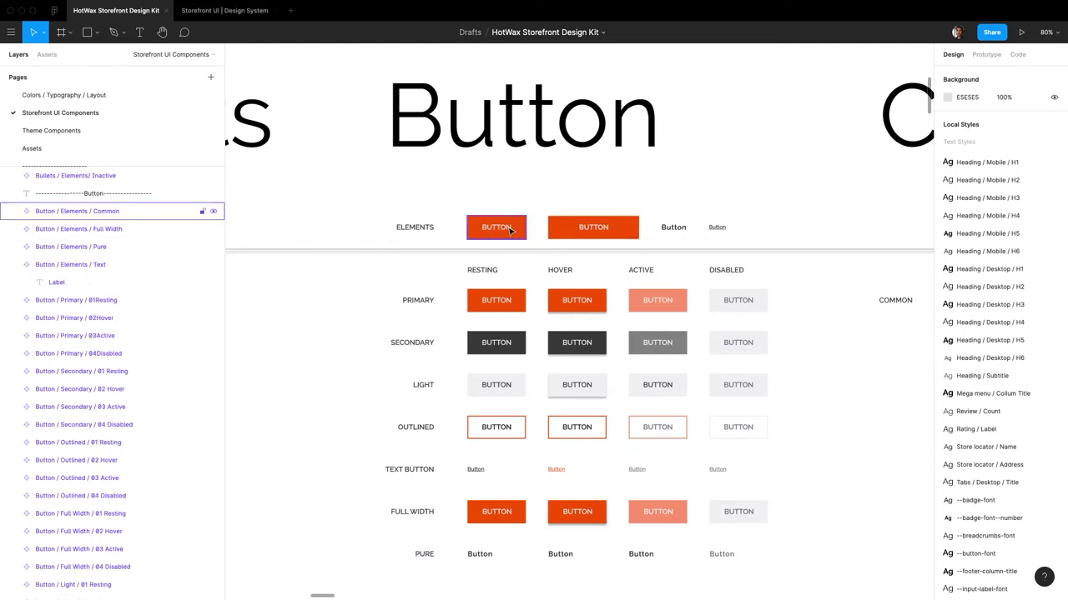
pyautogui.click(510, 231)
pyautogui.click(579, 228)
pyautogui.click(505, 229)
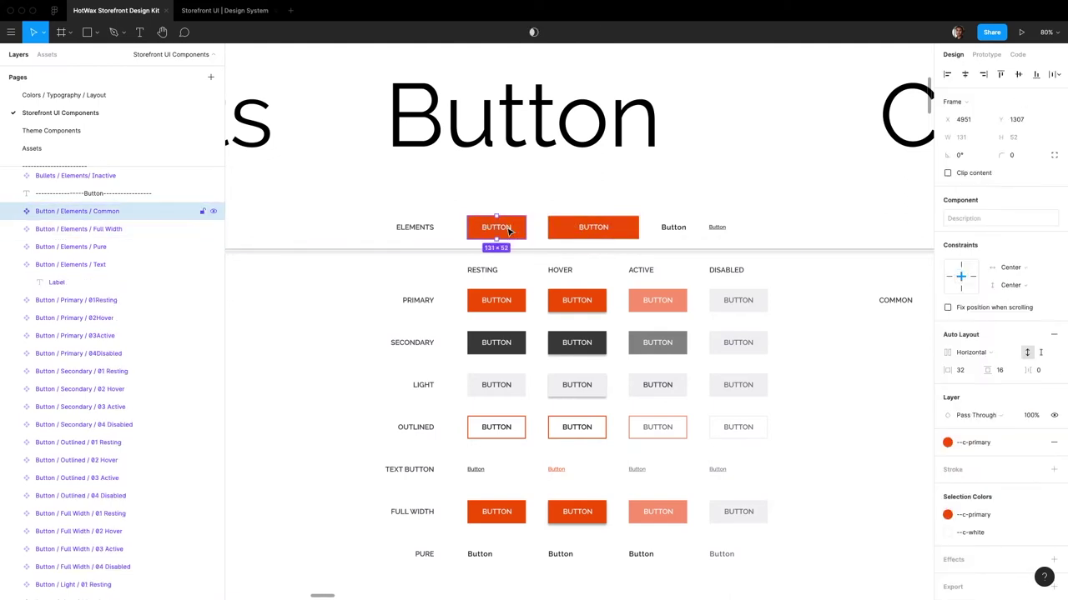
pyautogui.click(755, 304)
pyautogui.click(832, 288)
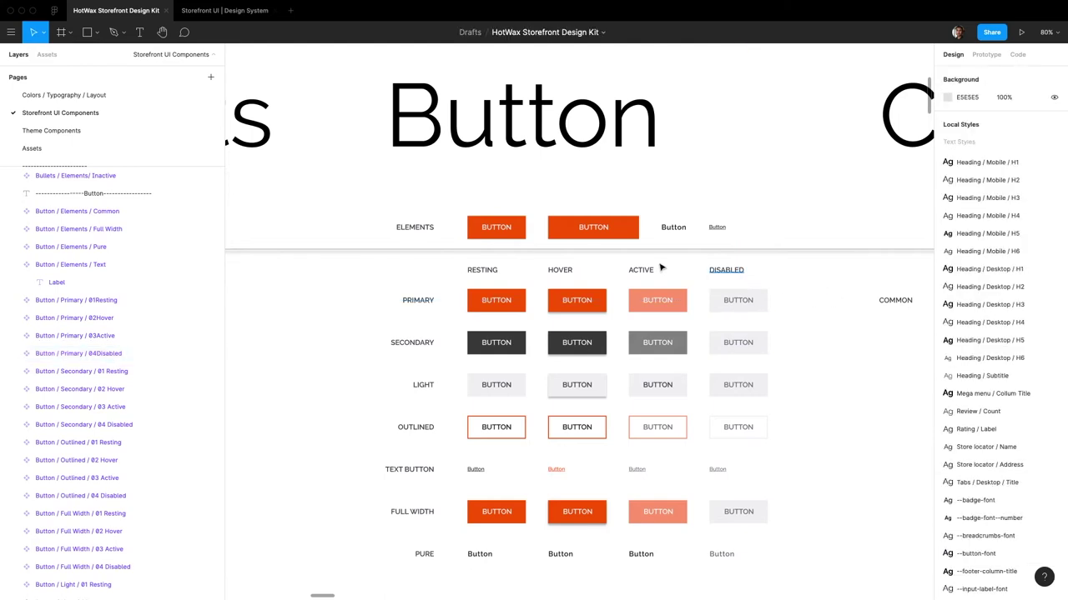
pyautogui.scroll(-5, 1014, 331)
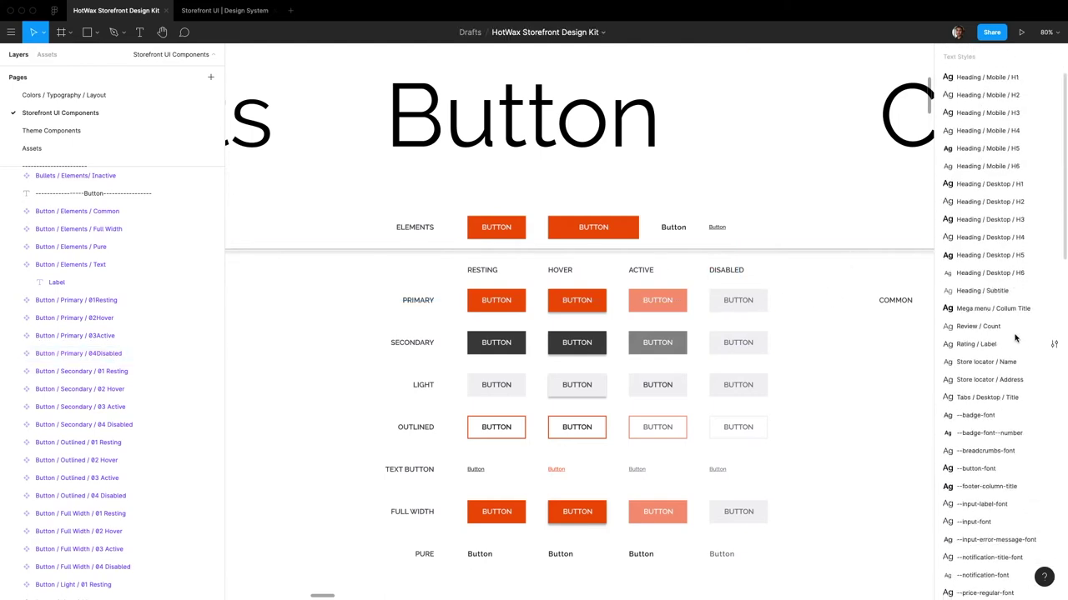
pyautogui.scroll(-4, 1012, 335)
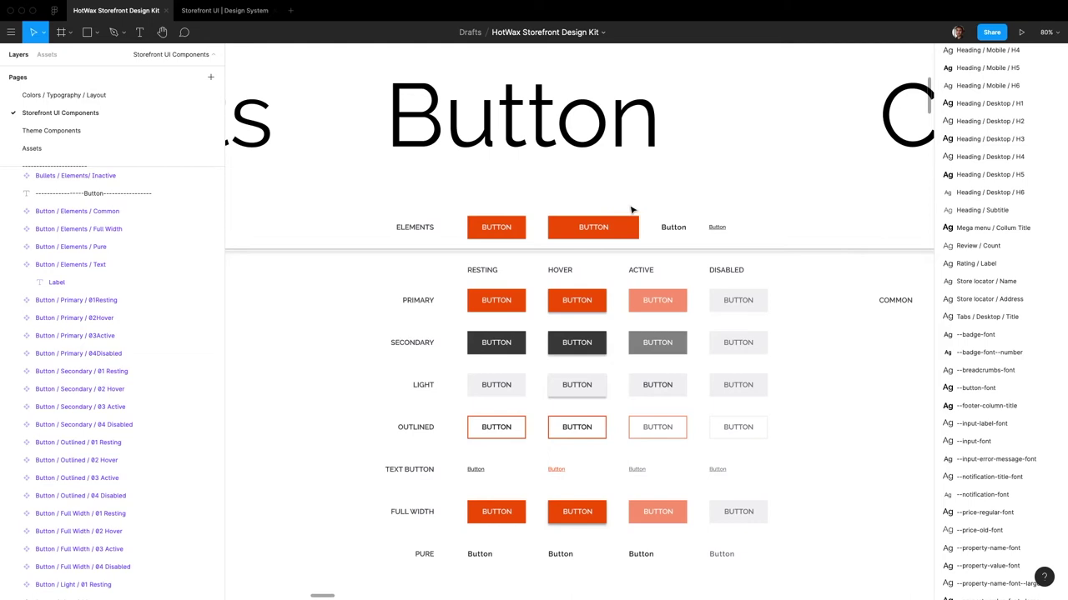
# - Change the --button-font text style's weight to ExtraBold via the common button's label
pyautogui.doubleClick(504, 232)
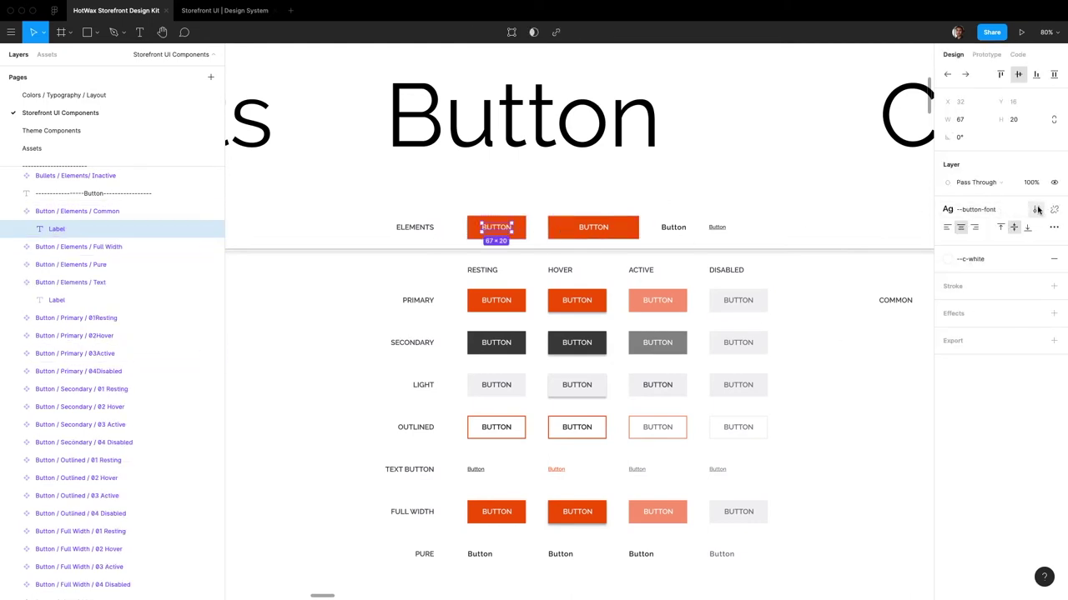
pyautogui.click(1038, 209)
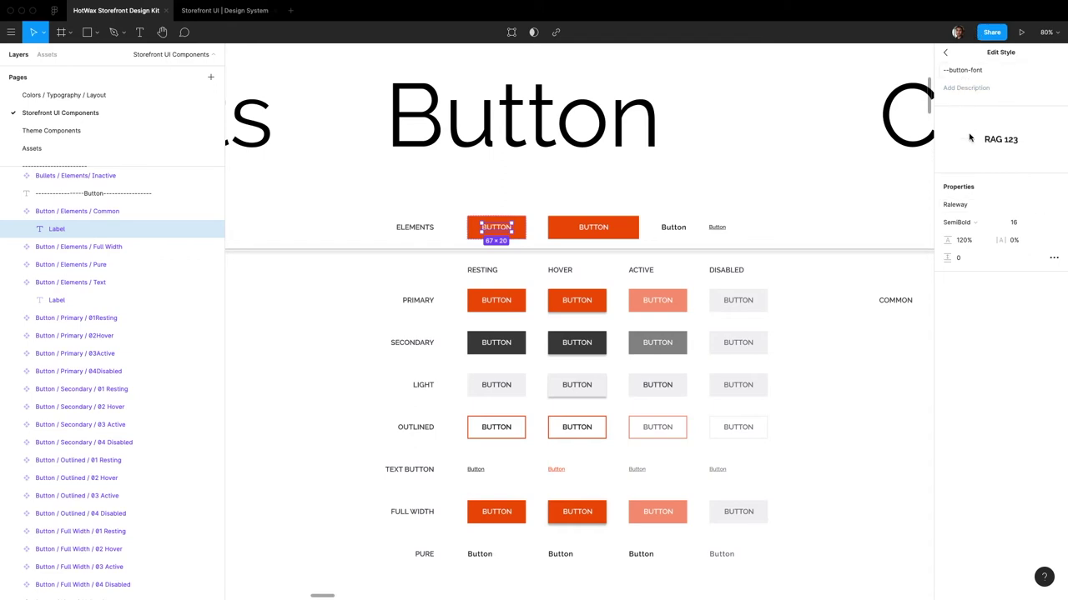
pyautogui.click(974, 222)
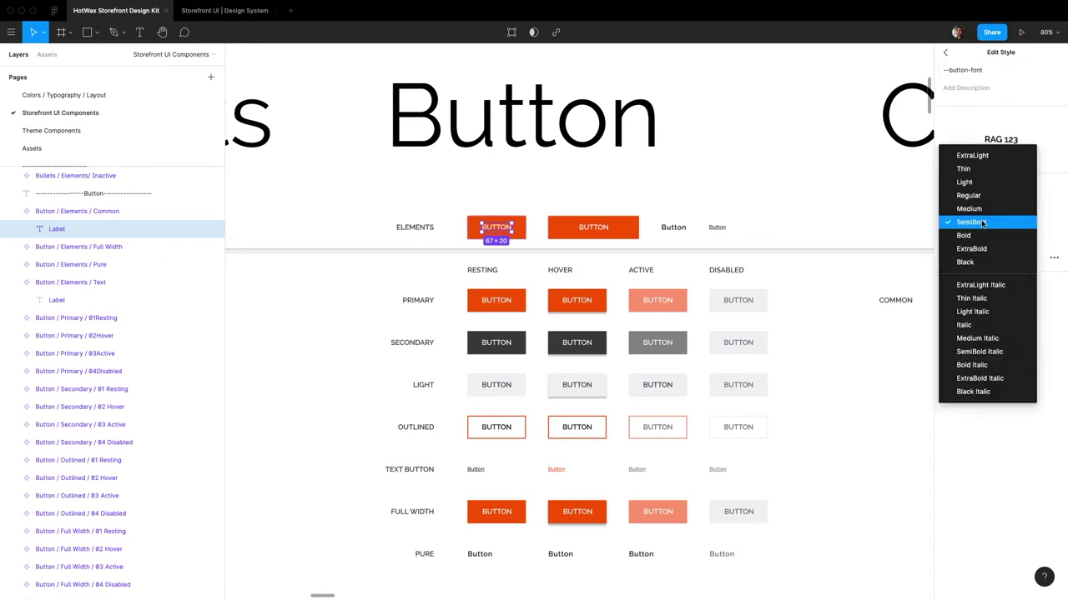
pyautogui.click(982, 250)
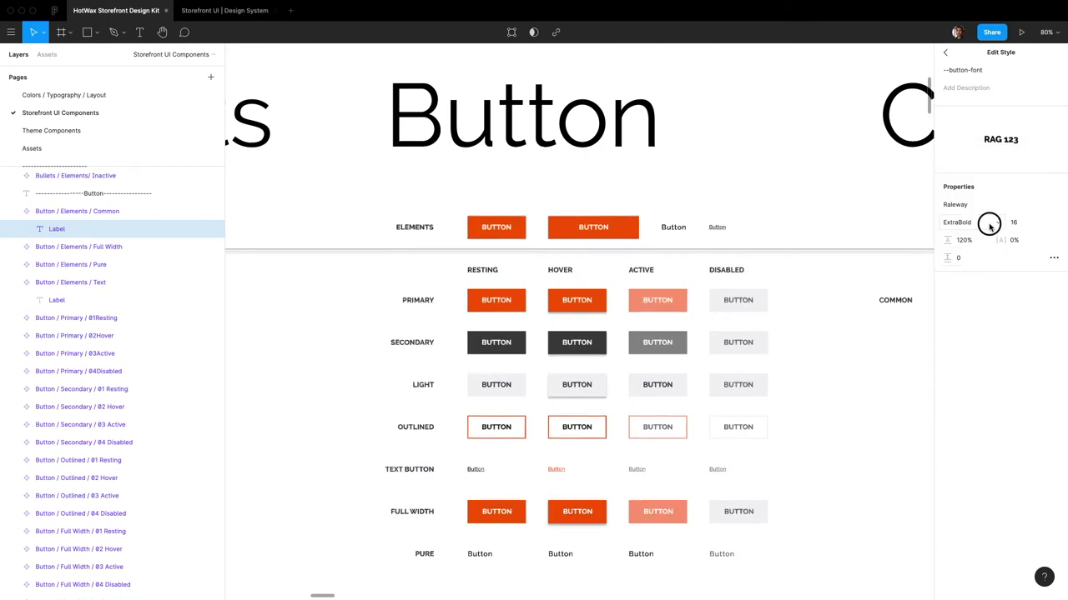
pyautogui.click(705, 262)
pyautogui.click(510, 236)
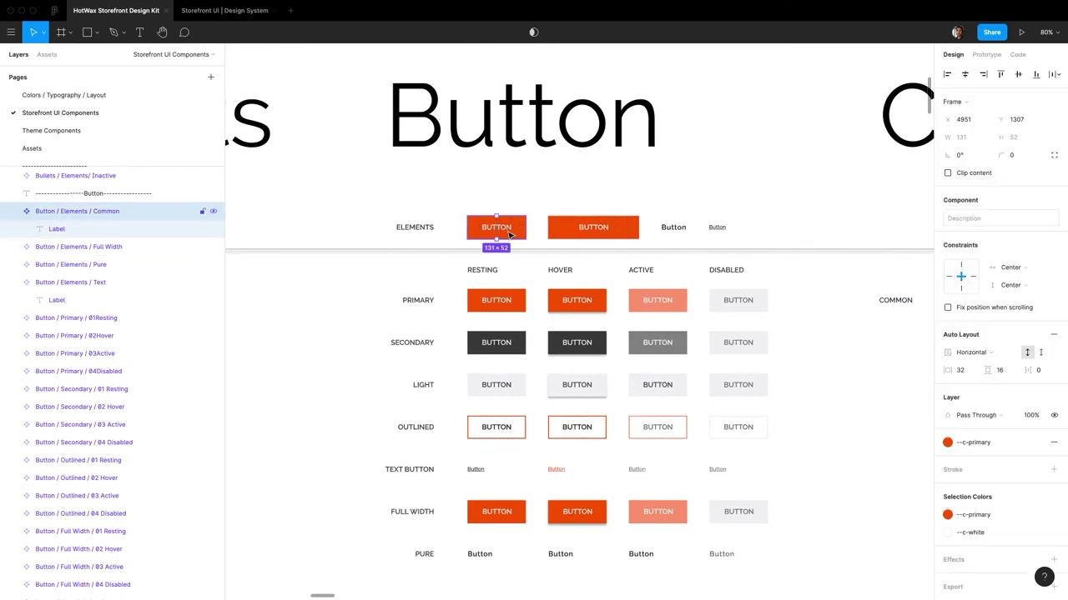
# - Select the small Text button's Label layer and ready its 12 font size for editing
pyautogui.click(591, 227)
pyautogui.click(717, 229)
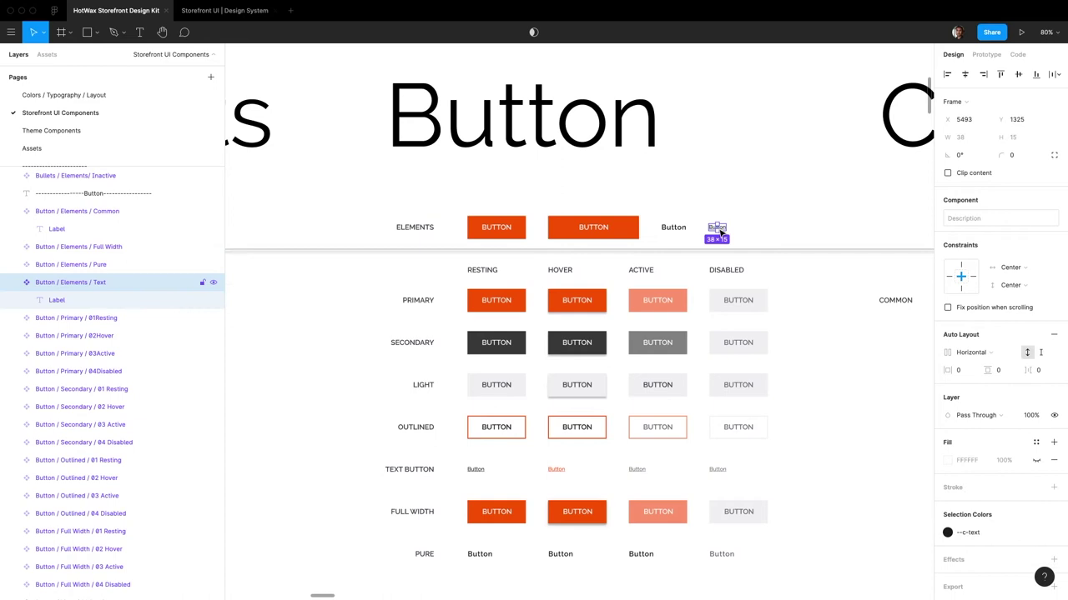
pyautogui.doubleClick(718, 229)
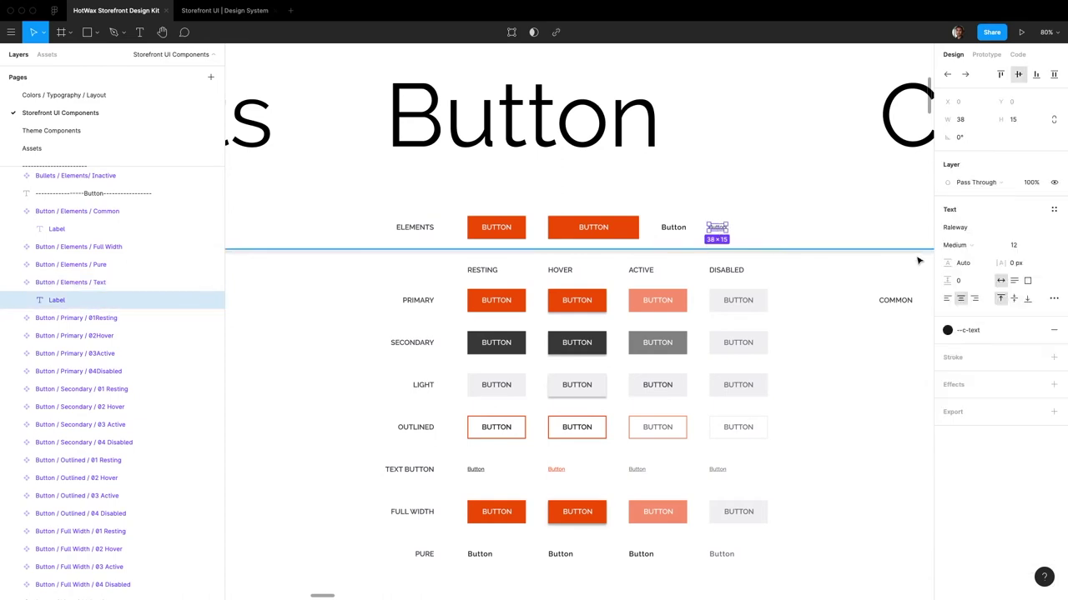
pyautogui.click(1020, 247)
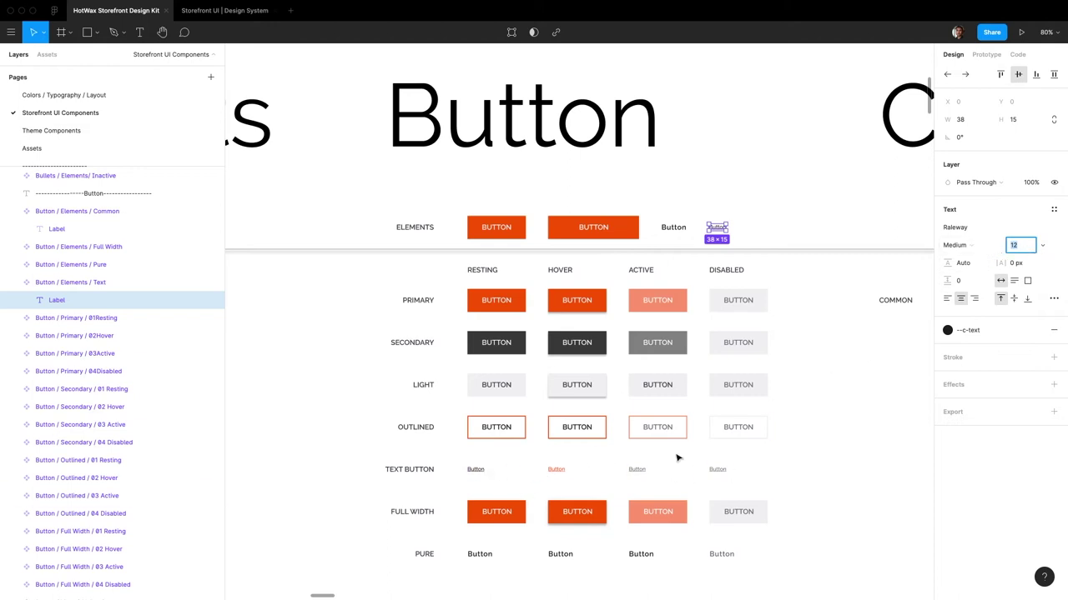
pyautogui.click(410, 189)
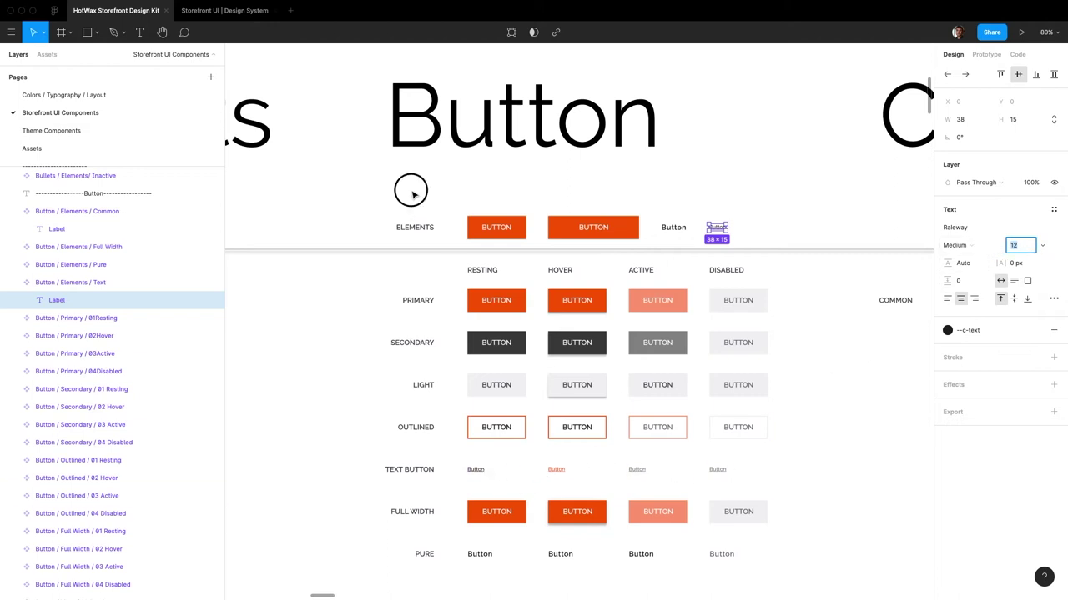
pyautogui.click(509, 230)
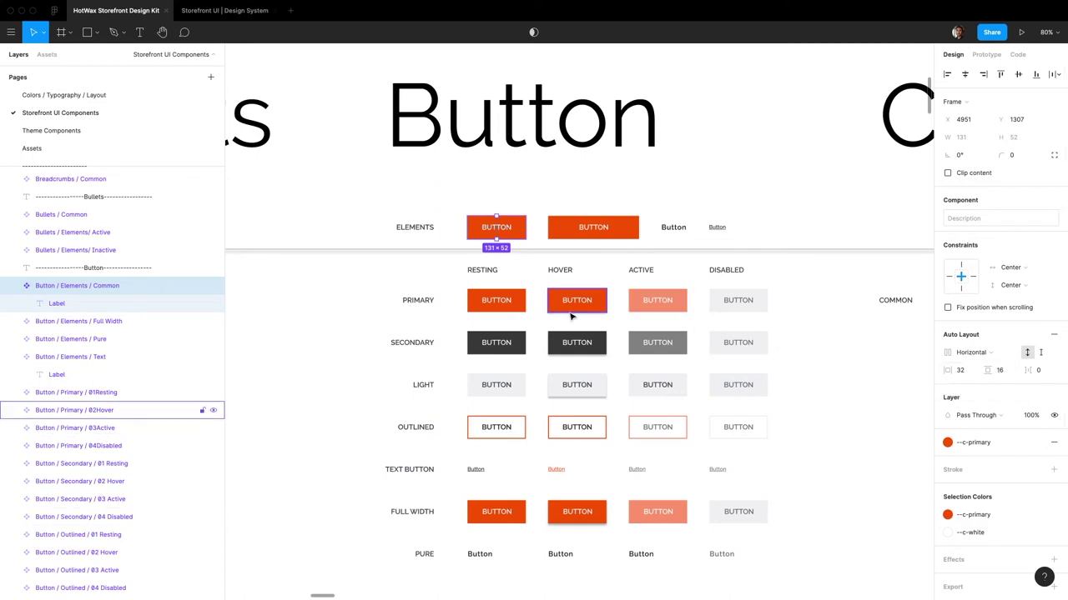
pyautogui.click(574, 228)
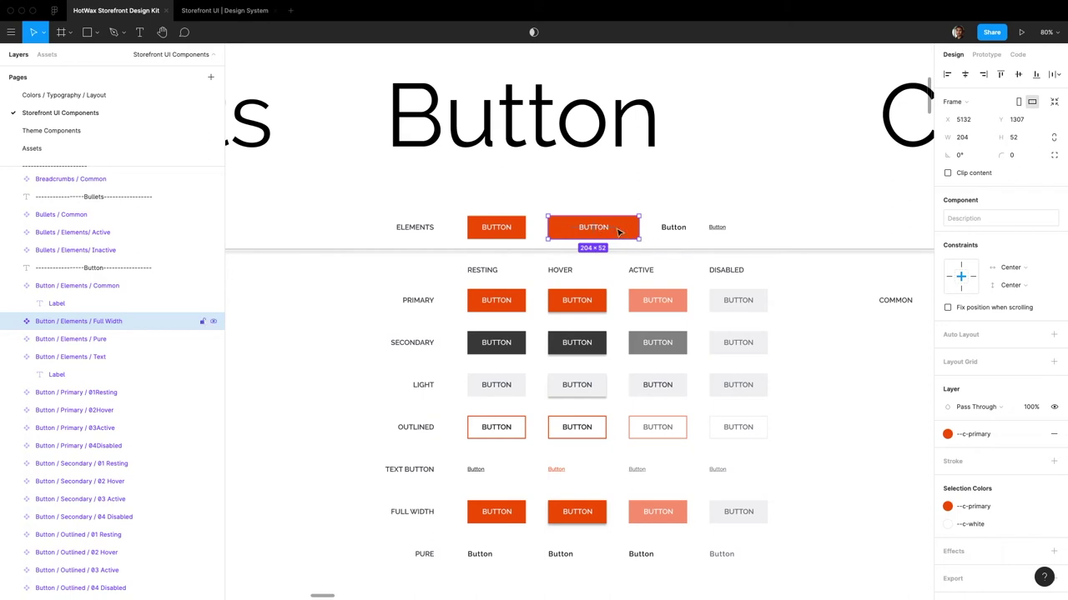
# - Give both the Common and Full Width button masters a corner radius of 30
pyautogui.click(584, 187)
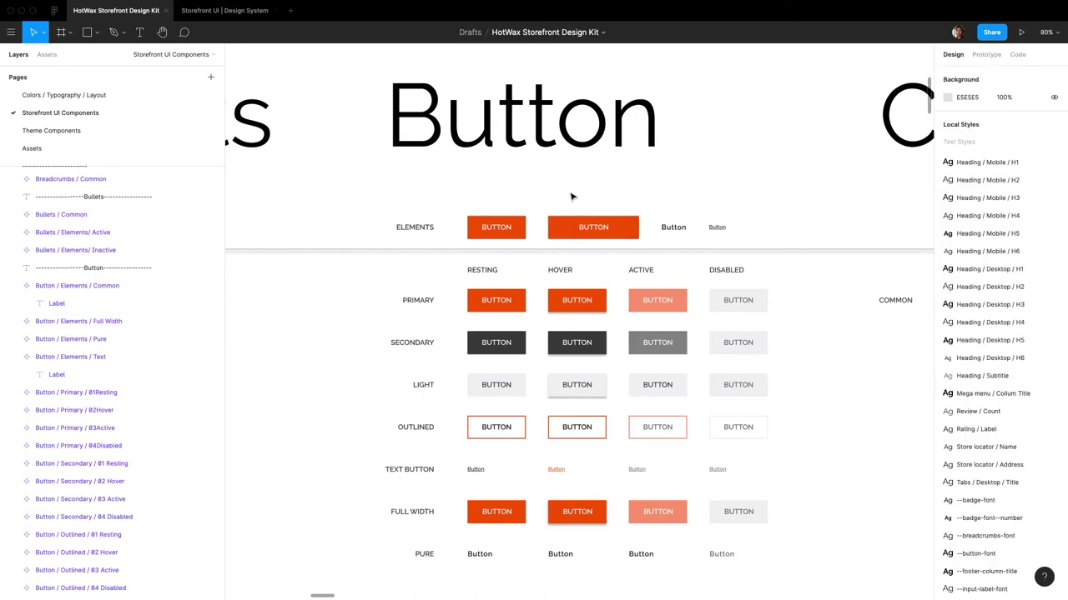
pyautogui.click(503, 235)
pyautogui.keyDown('shift'); pyautogui.click(569, 235); pyautogui.keyUp('shift')
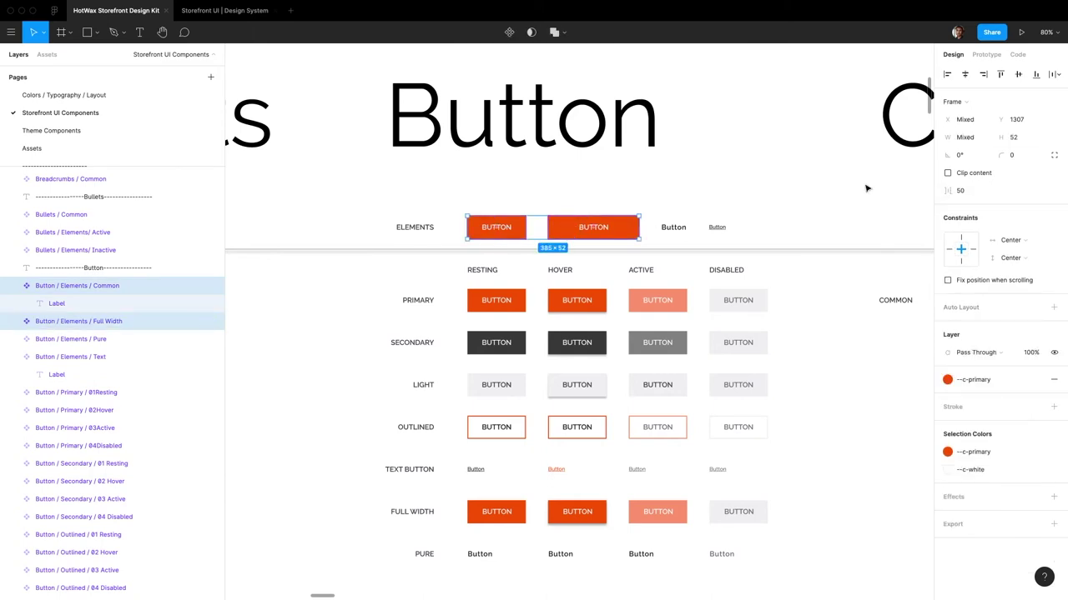
pyautogui.click(1028, 157)
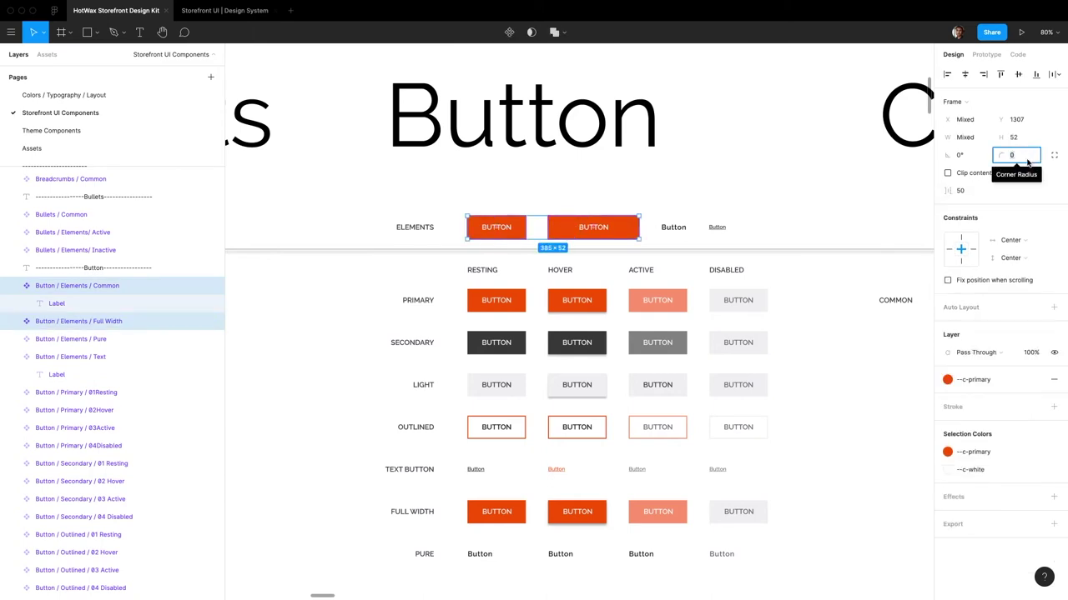
pyautogui.write('30')
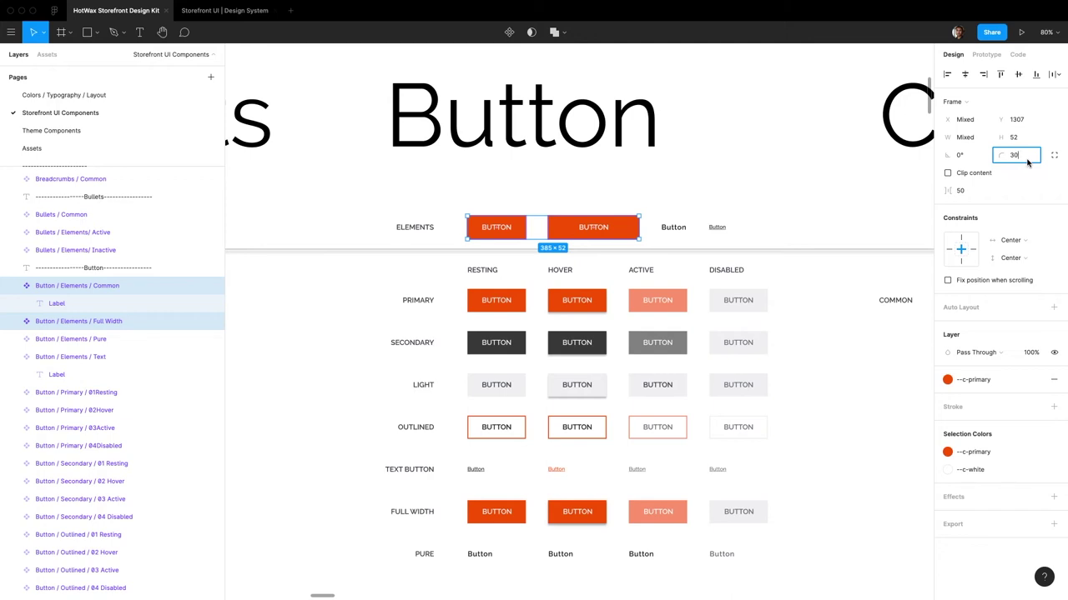
pyautogui.press('Return')
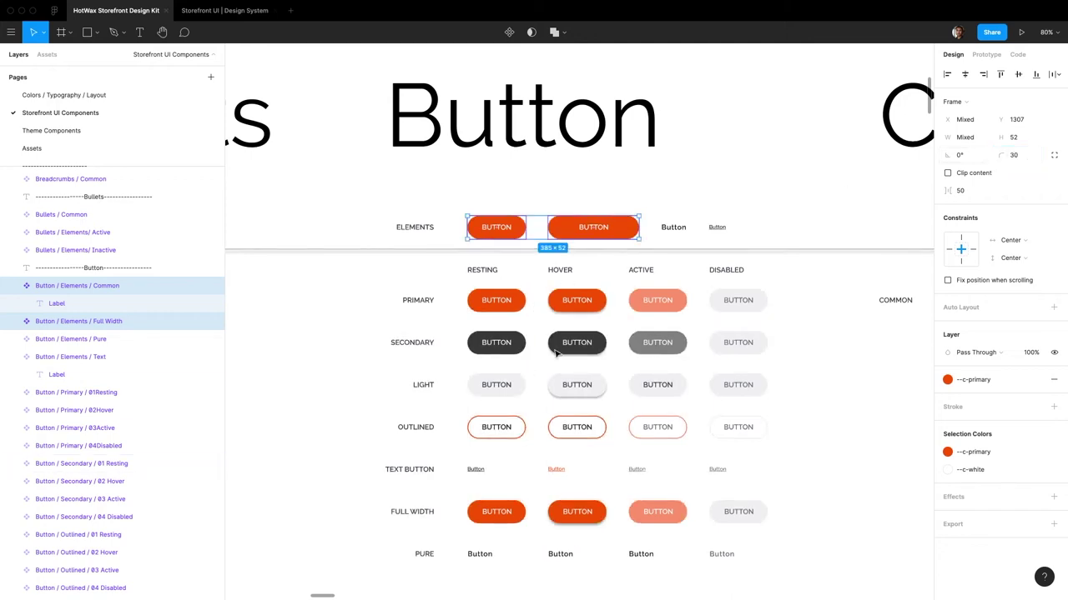
pyautogui.click(1026, 158)
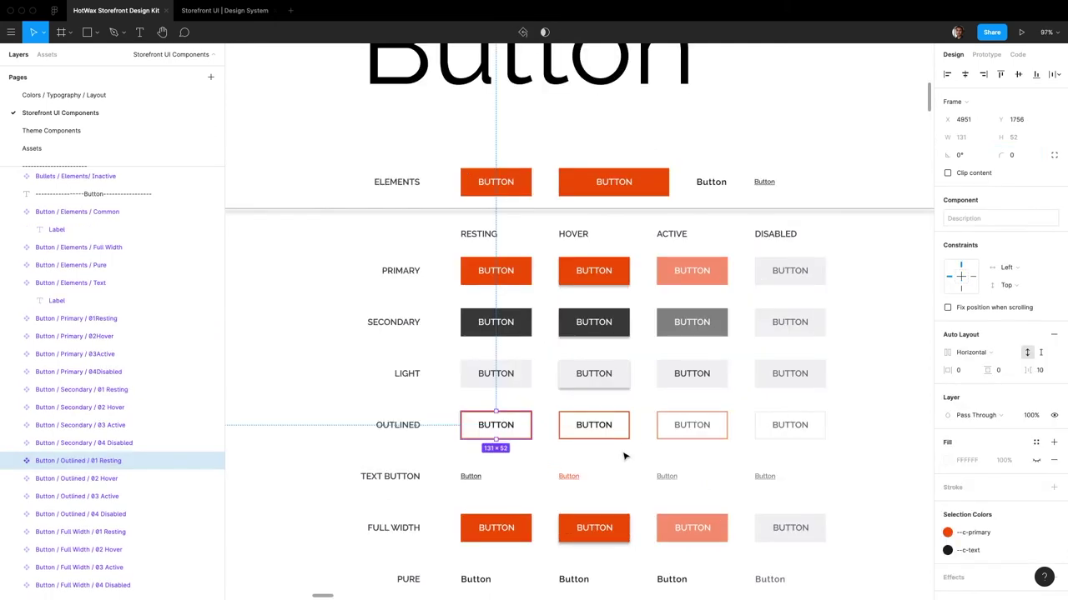
pyautogui.click(506, 430)
pyautogui.click(595, 424)
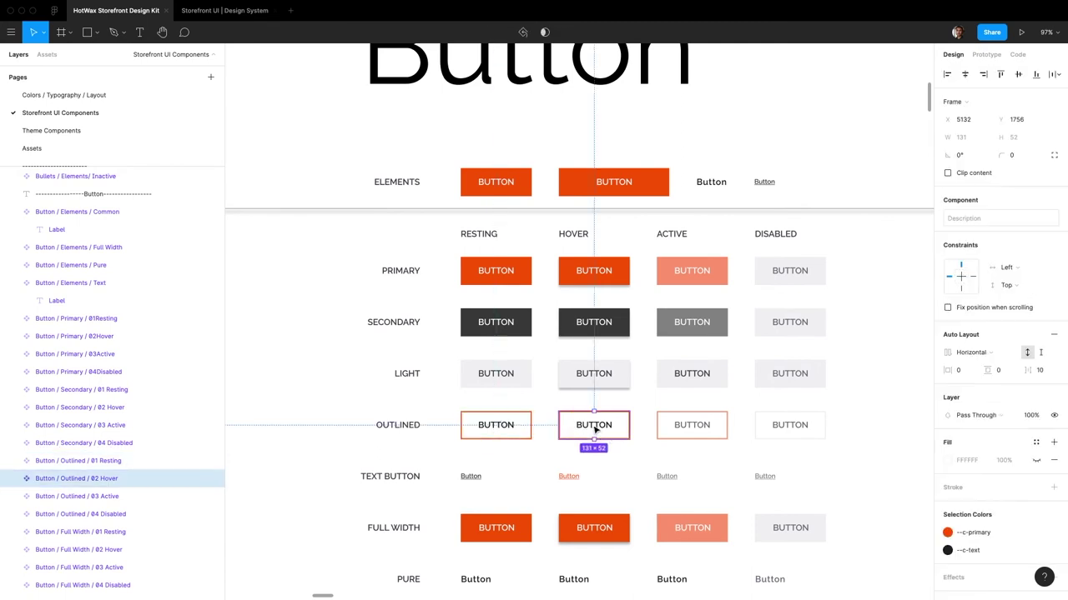
pyautogui.click(692, 424)
pyautogui.click(819, 425)
pyautogui.click(651, 461)
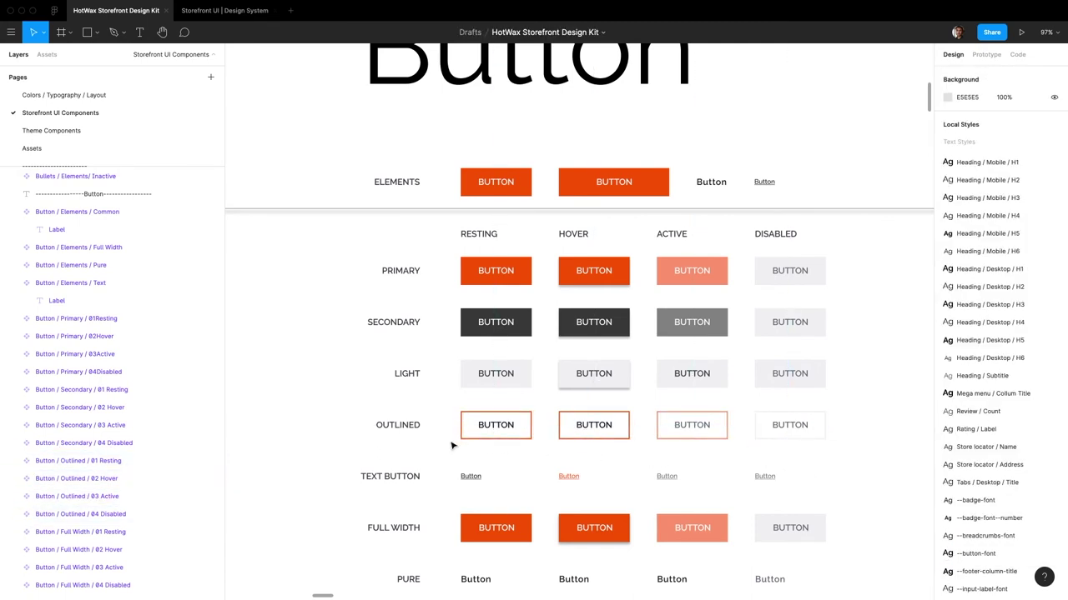
pyautogui.click(500, 431)
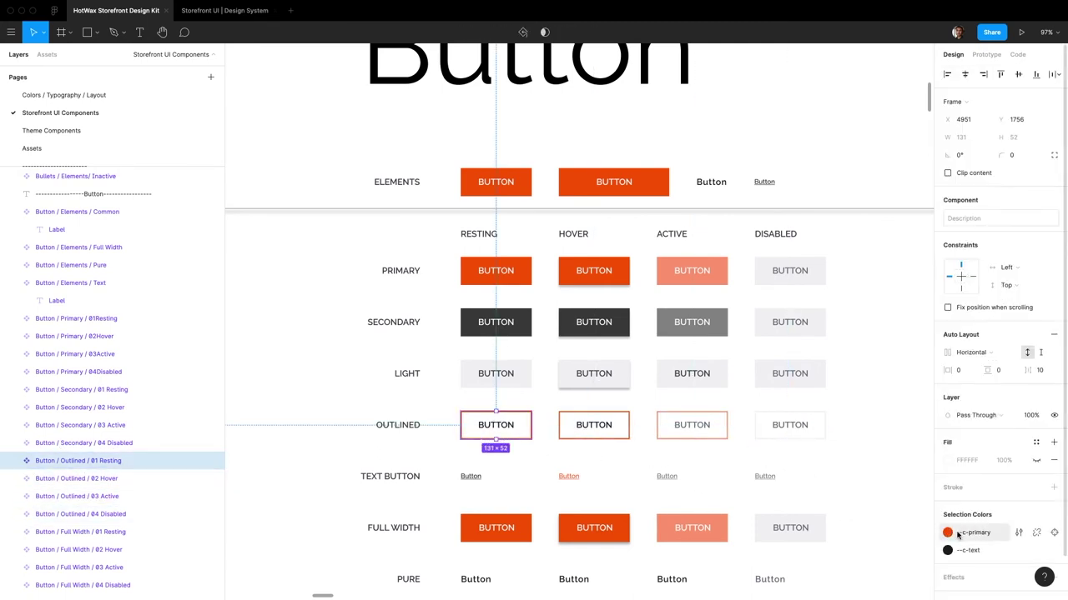
pyautogui.click(962, 538)
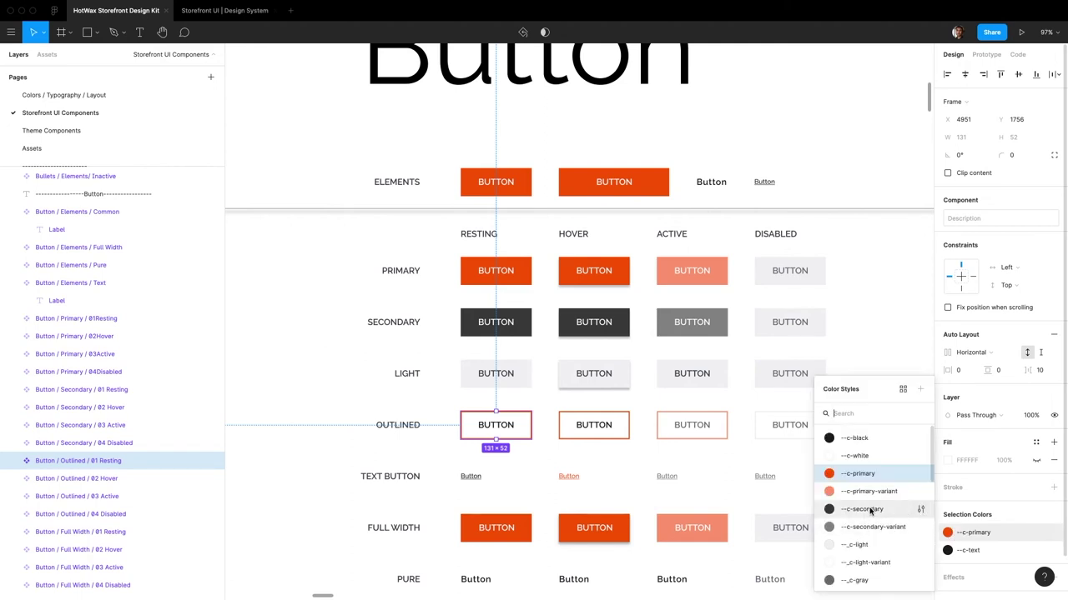
pyautogui.click(997, 534)
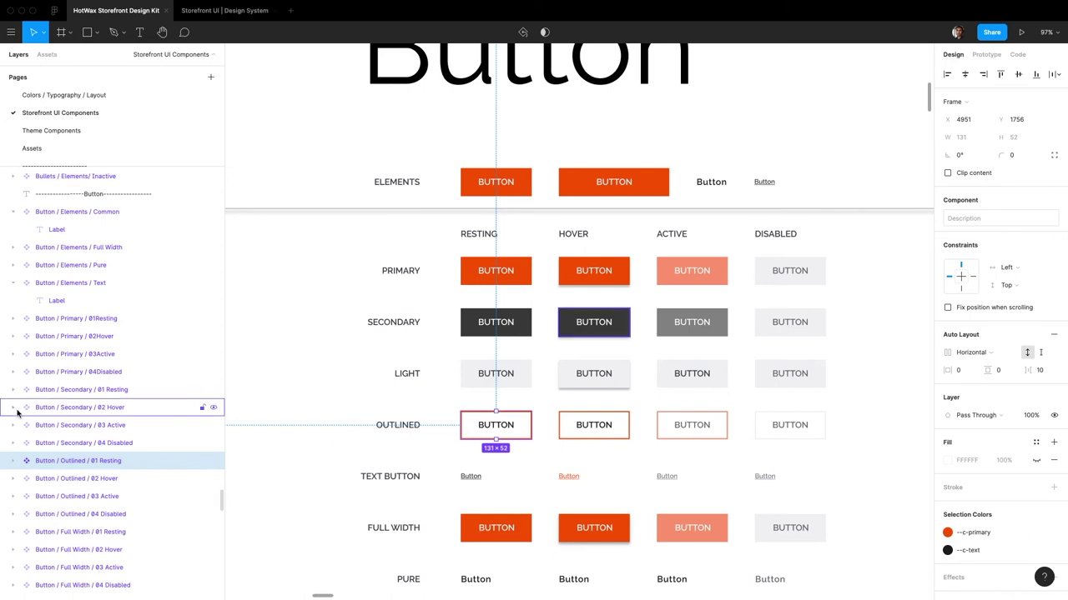
pyautogui.doubleClick(473, 431)
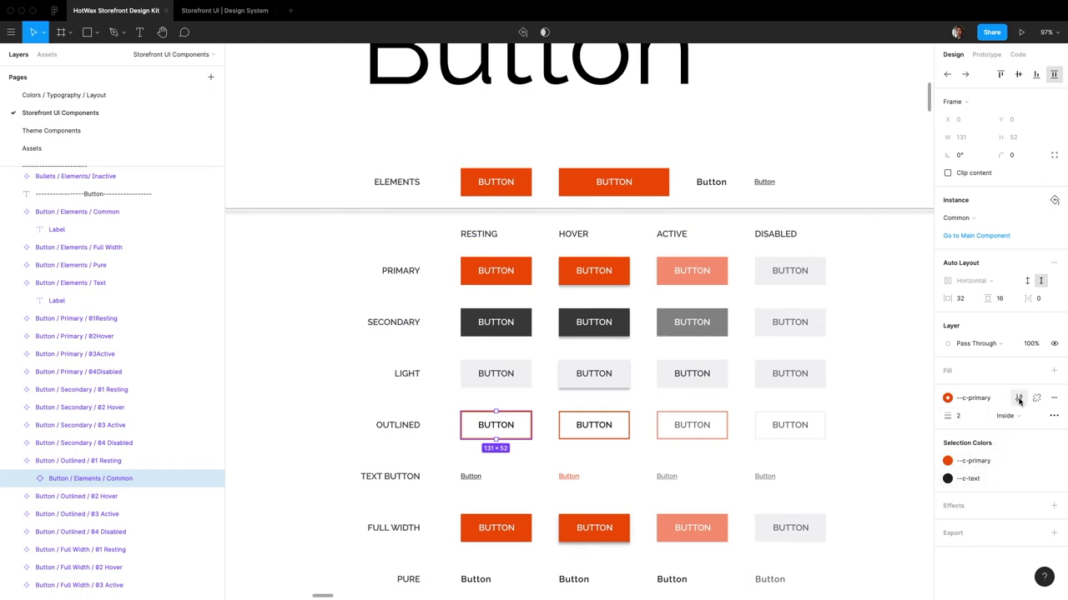
pyautogui.click(591, 426)
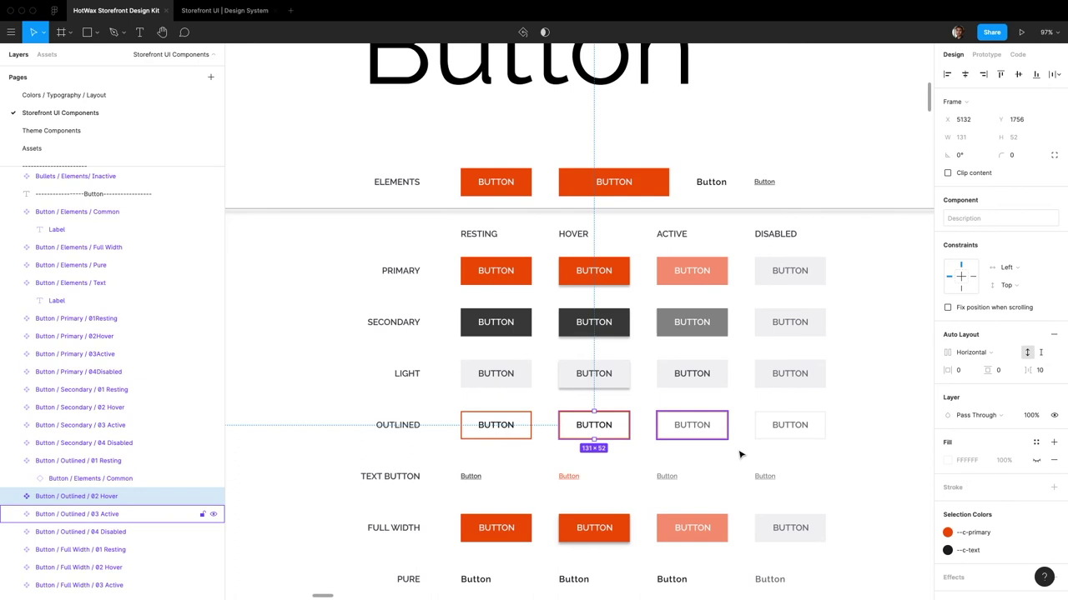
pyautogui.scroll(-1, 1005, 467)
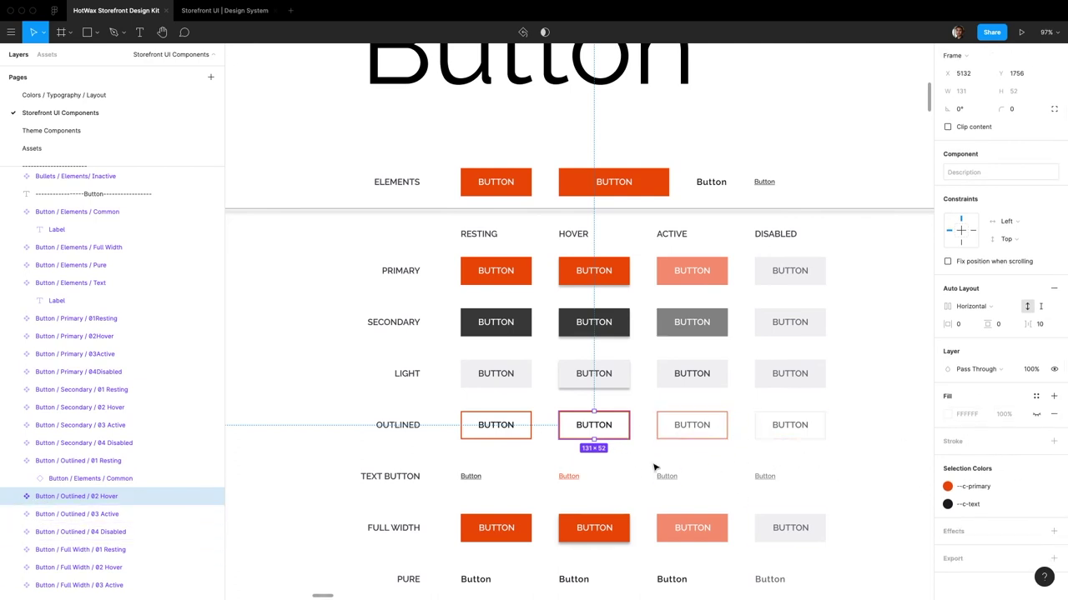
pyautogui.click(238, 417)
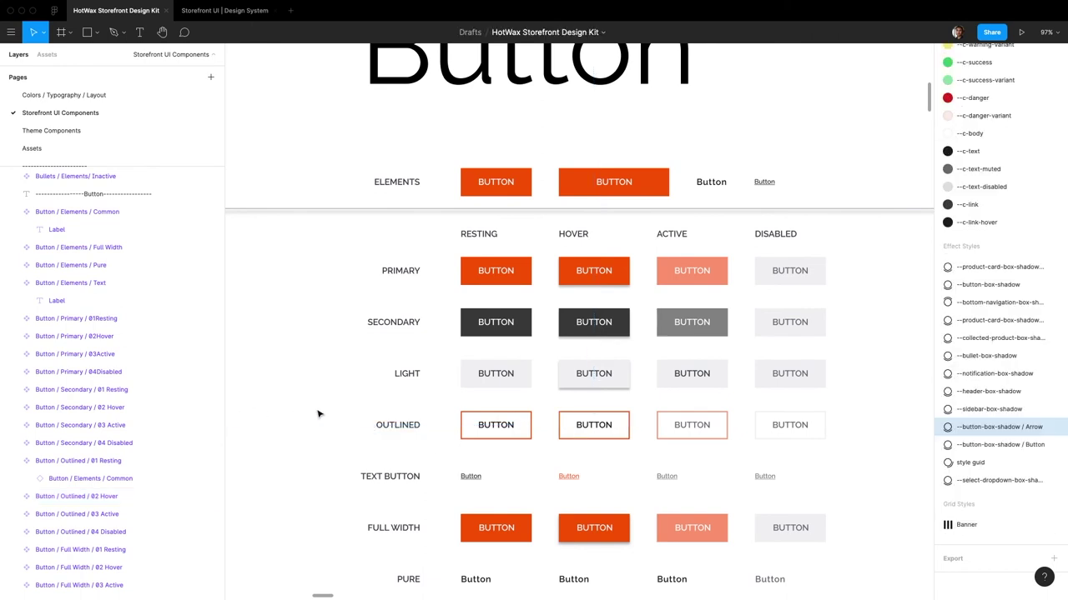
pyautogui.scroll(-1, 633, 276)
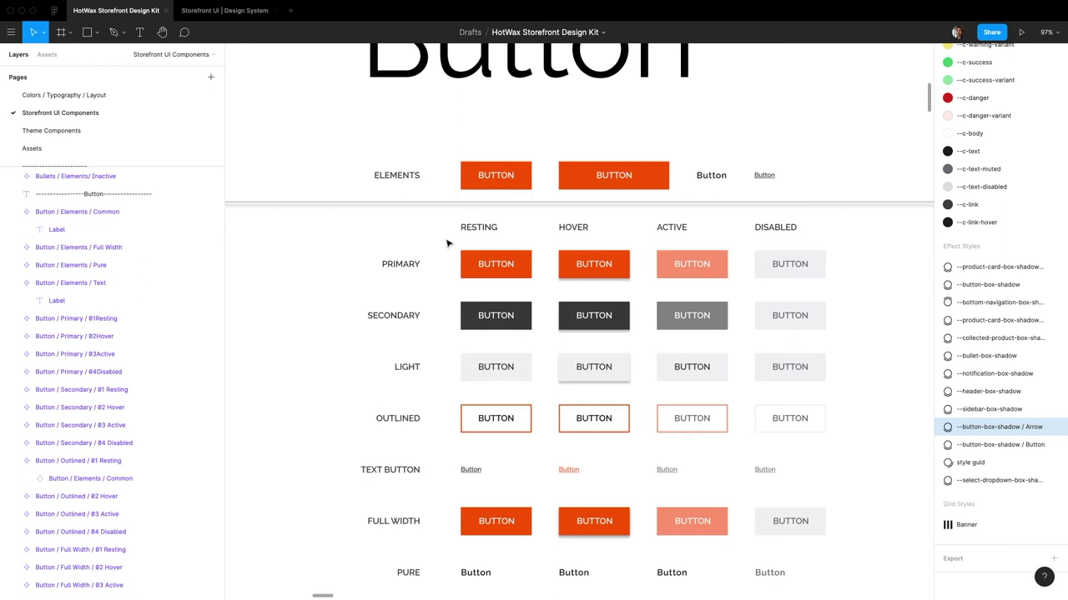
pyautogui.moveTo(446, 240); pyautogui.dragTo(856, 392)
pyautogui.click(852, 393)
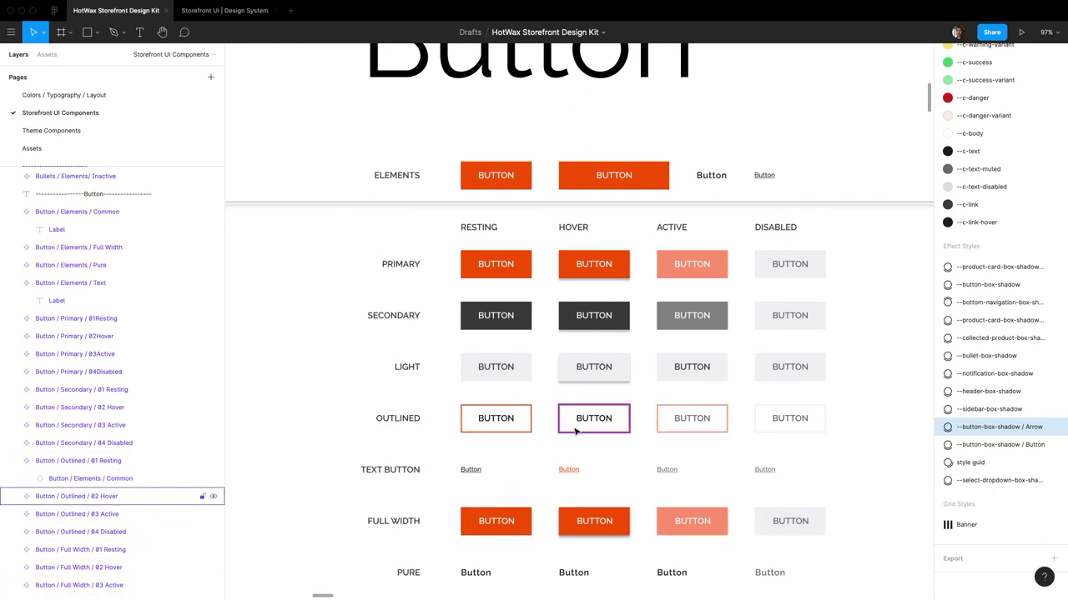
pyautogui.click(519, 427)
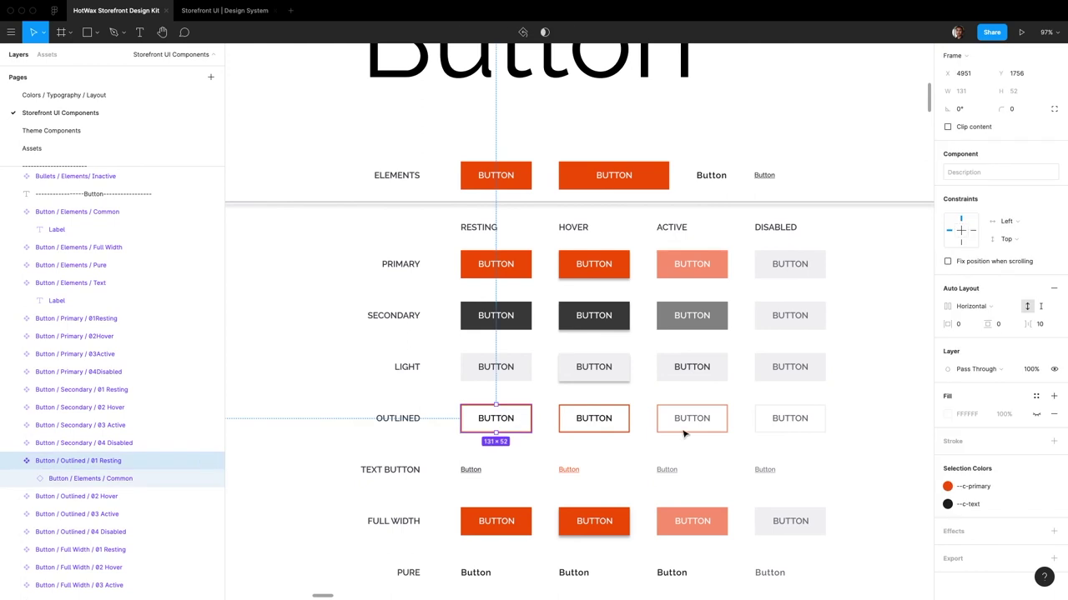
pyautogui.click(967, 486)
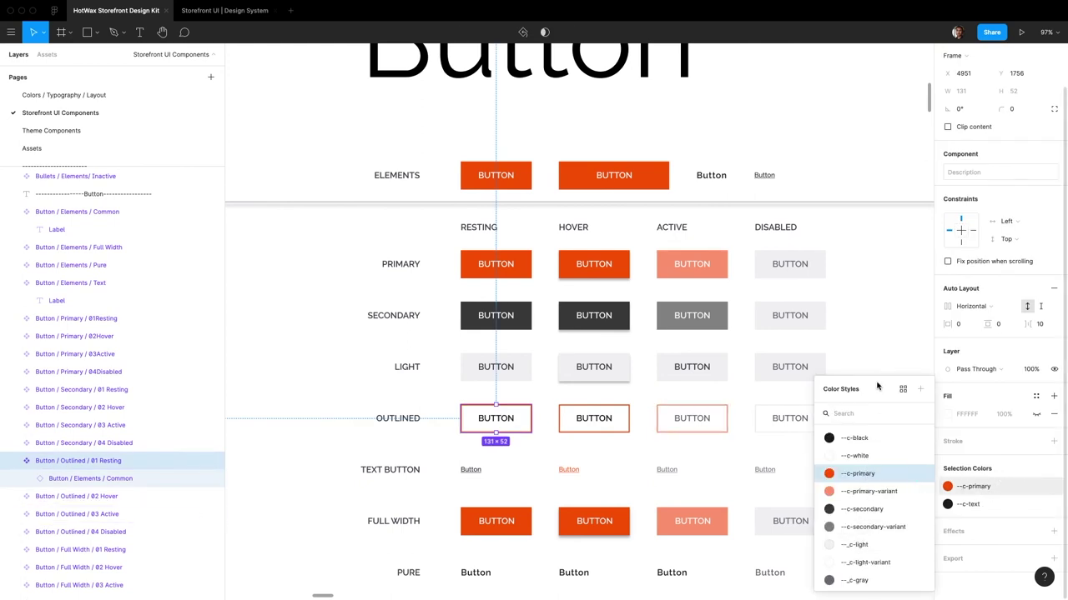
pyautogui.click(595, 443)
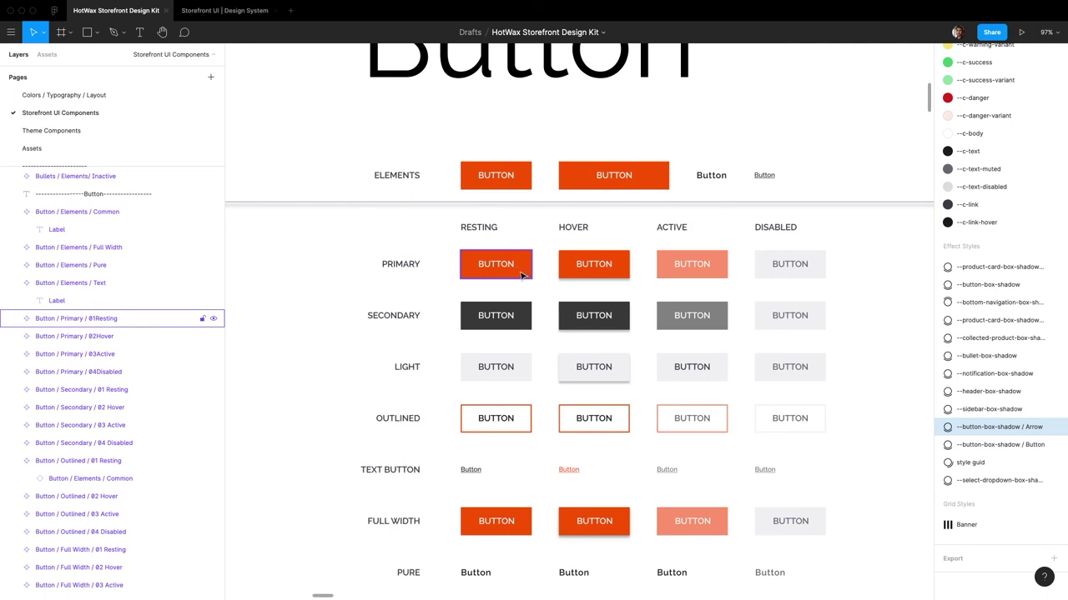
pyautogui.click(601, 269)
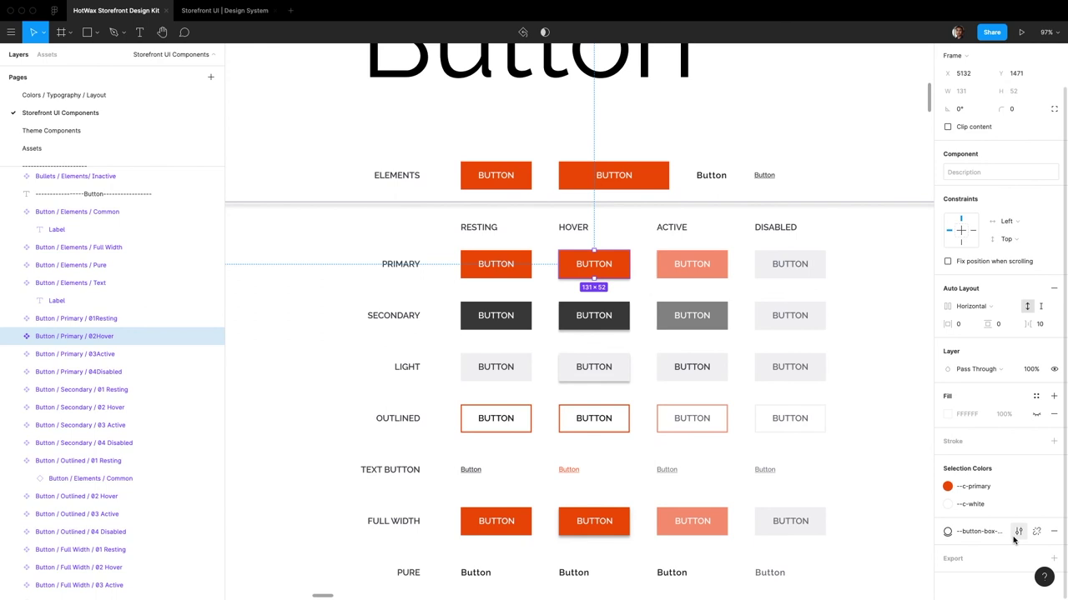
pyautogui.click(1019, 534)
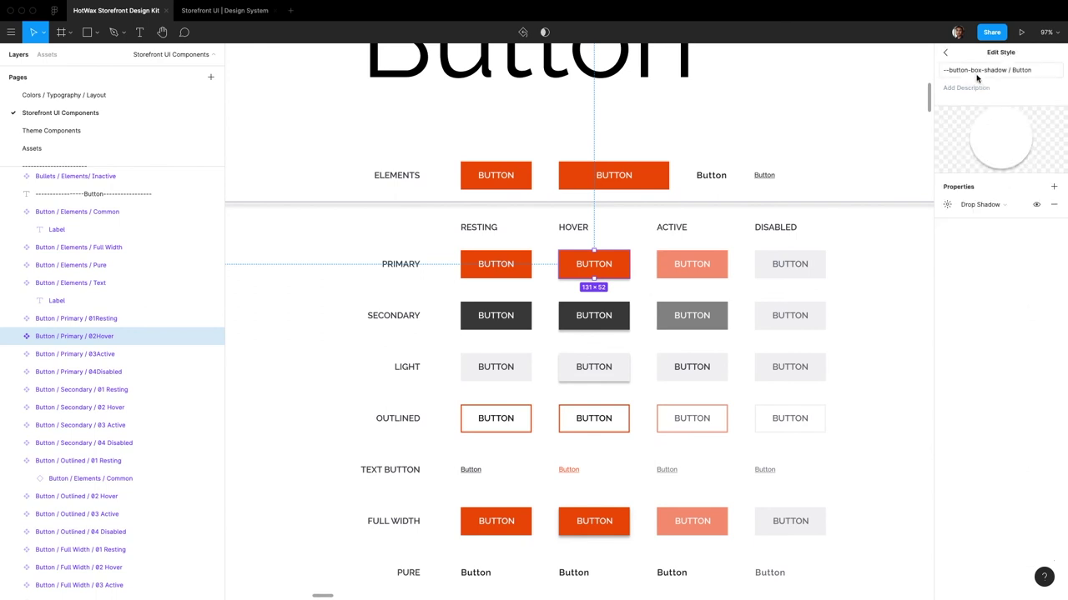
pyautogui.click(954, 205)
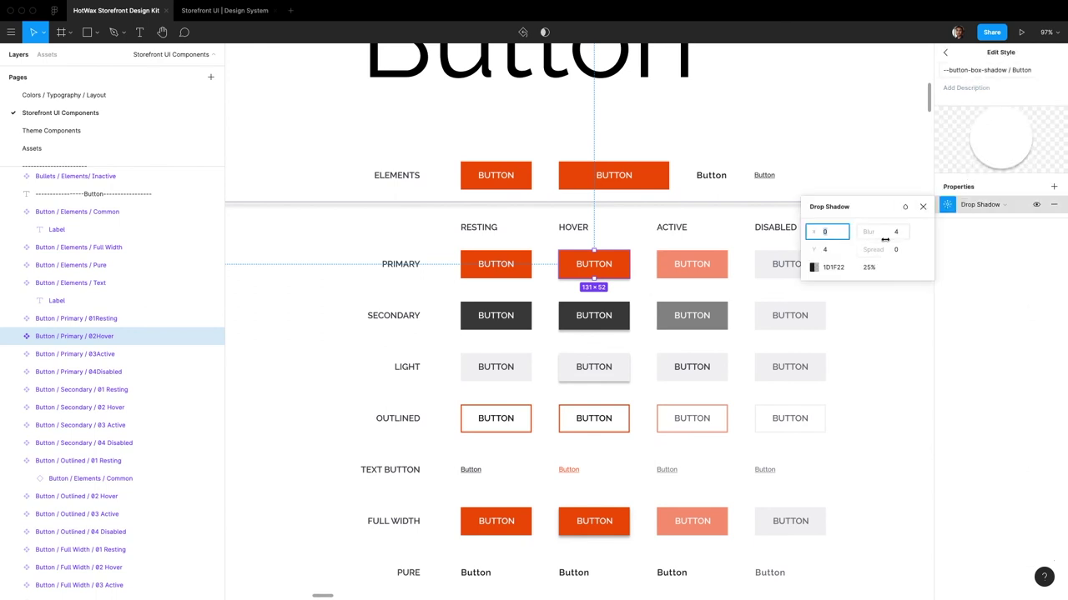
pyautogui.scroll(-1, 543, 393)
pyautogui.click(543, 393)
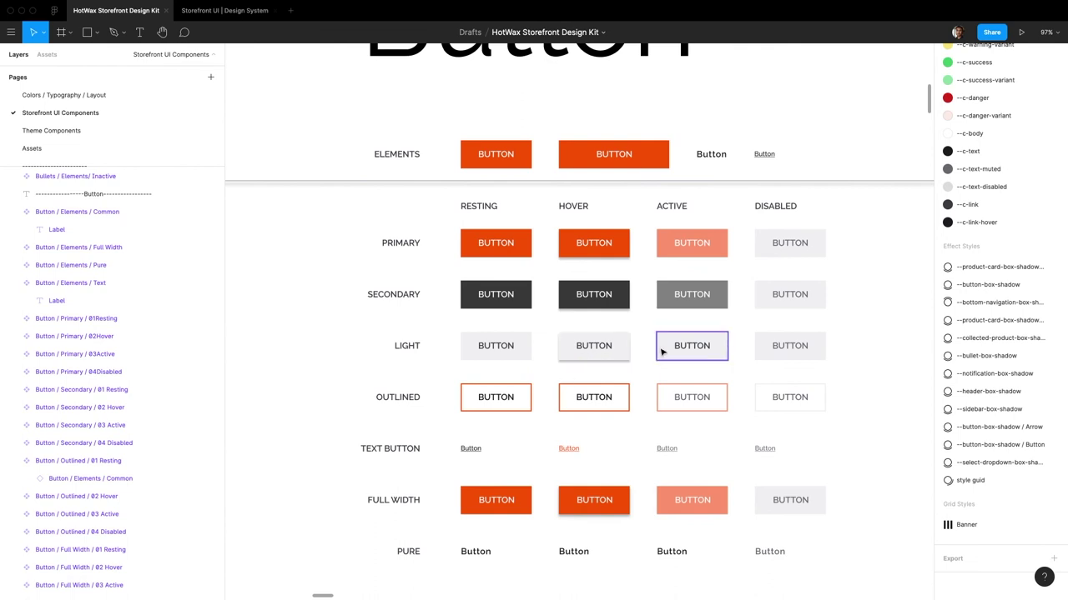
pyautogui.scroll(3, 656, 334)
pyautogui.scroll(-3, 656, 335)
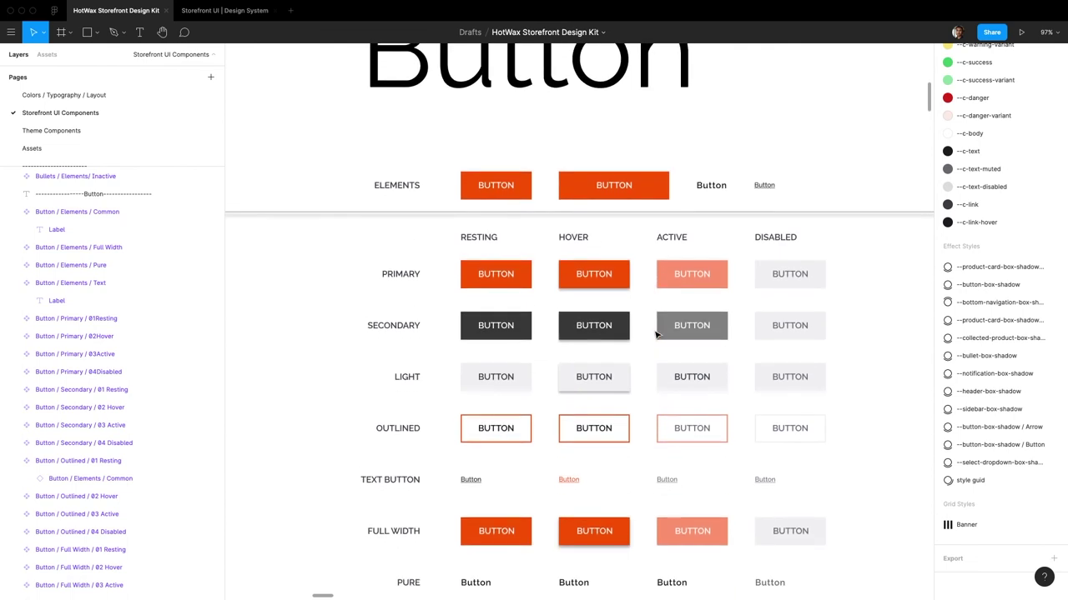